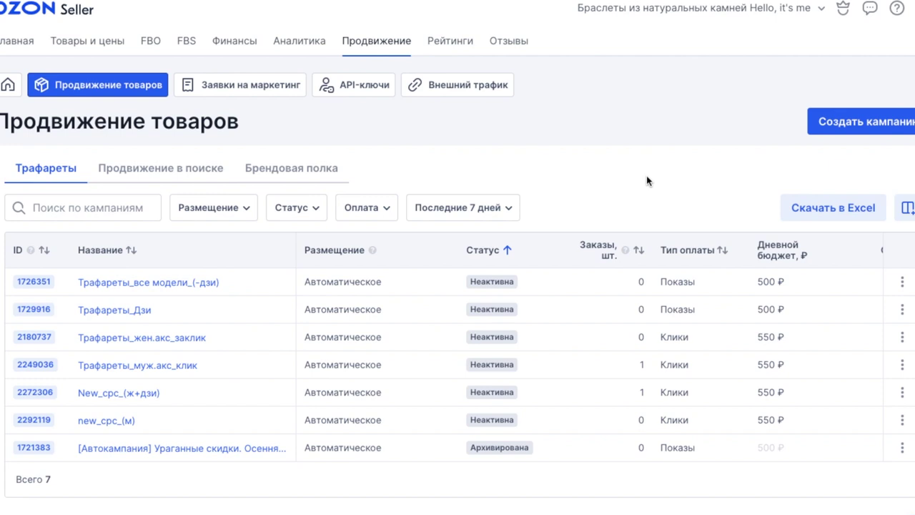
- Examine the Трафареты campaigns table, comparing payment type, daily budget, reach, spend, impressions and clicks for each campaign
scroll(542, 315, right, 5)
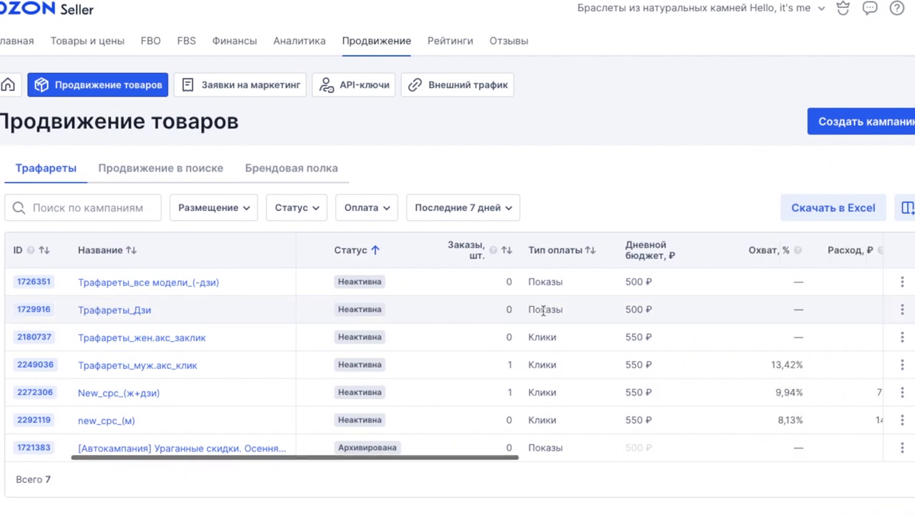
scroll(542, 309, right, 2)
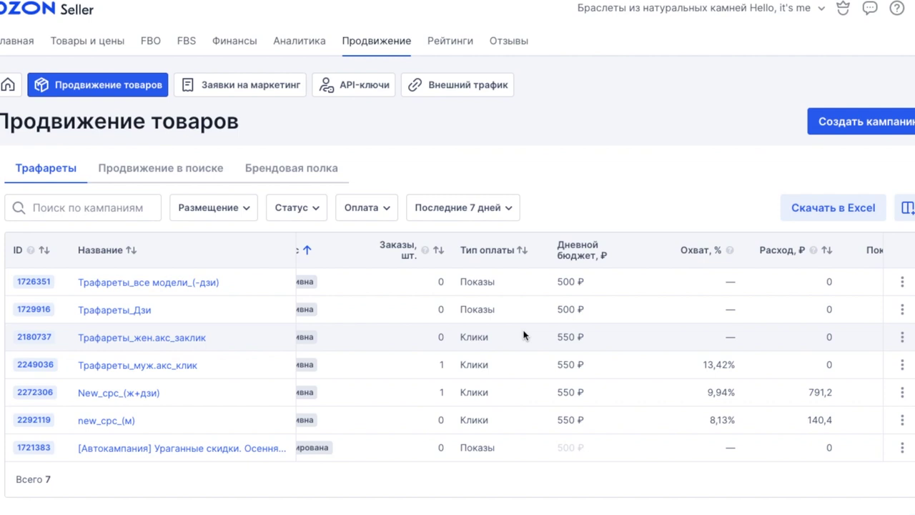
scroll(523, 336, left, 5)
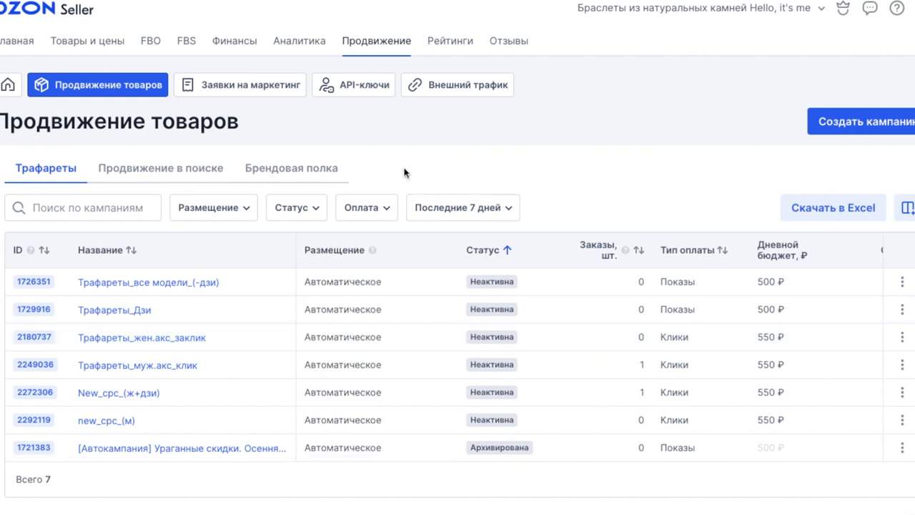
scroll(439, 313, right, 5)
scroll(439, 314, right, 3)
scroll(438, 313, down, 1)
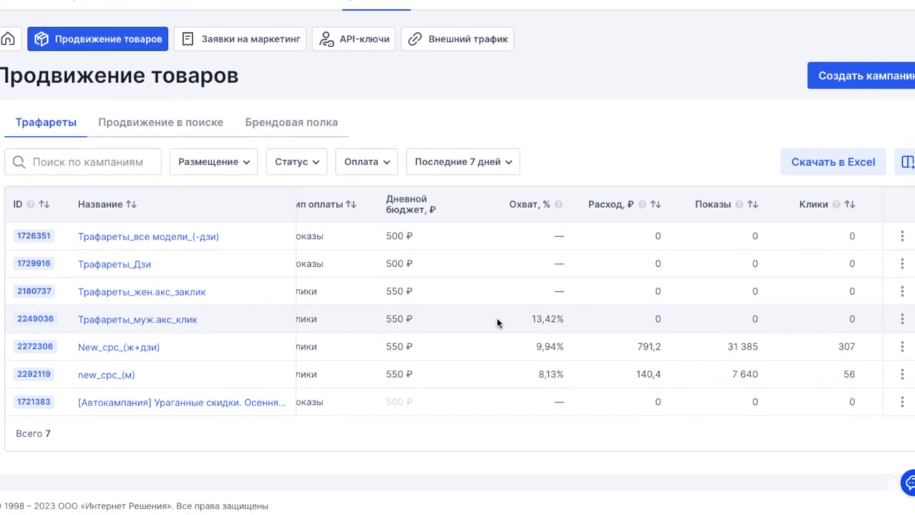
scroll(145, 377, up, 1)
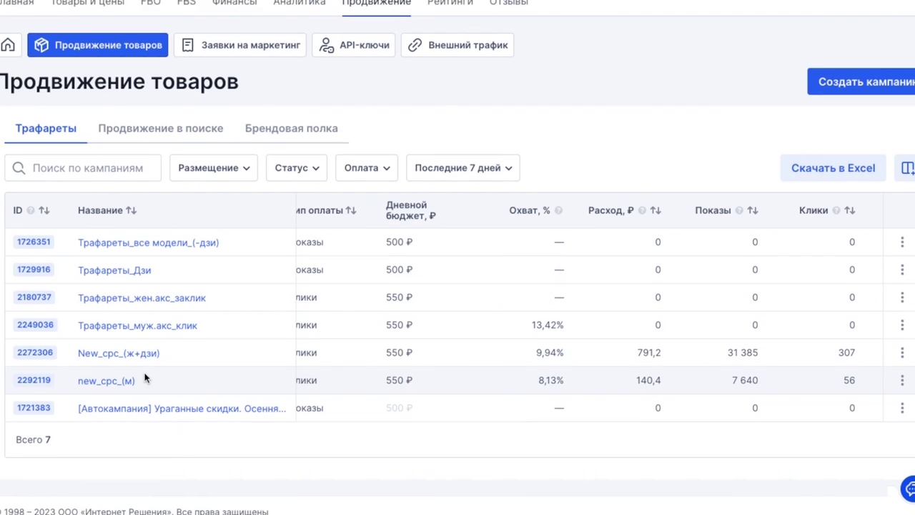
scroll(175, 274, down, 1)
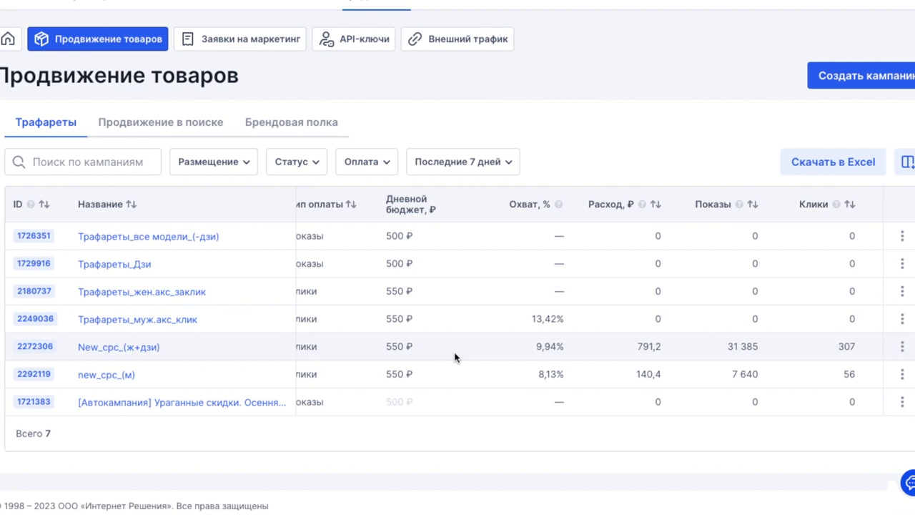
scroll(471, 347, right, 1)
scroll(471, 347, left, 5)
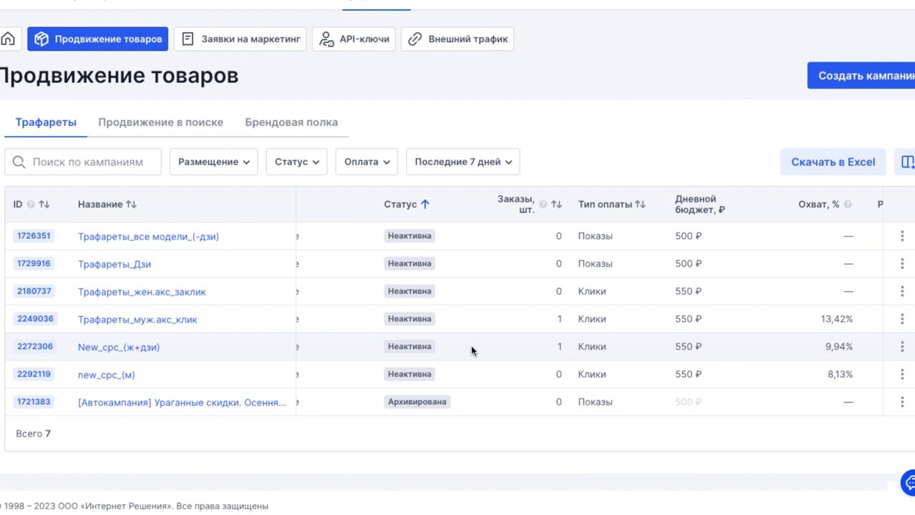
scroll(471, 345, left, 2)
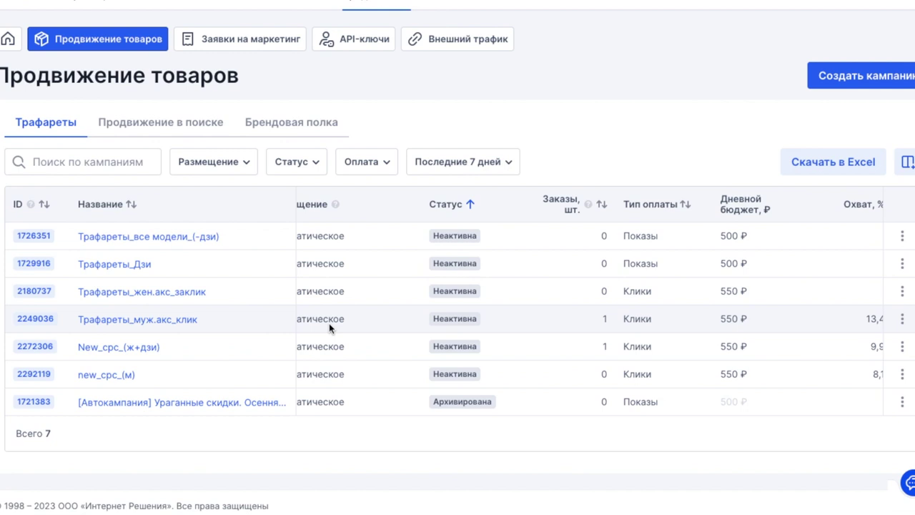
scroll(330, 325, right, 5)
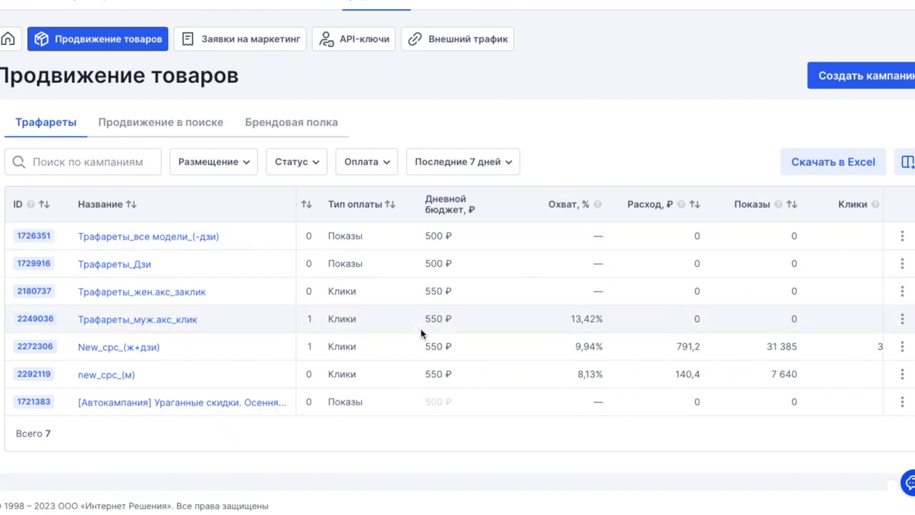
scroll(420, 331, right, 1)
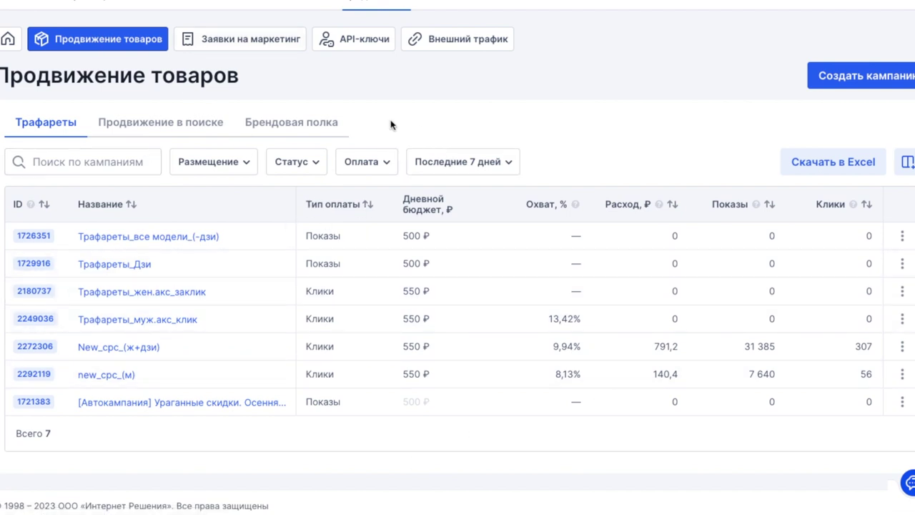
scroll(322, 293, right, 3)
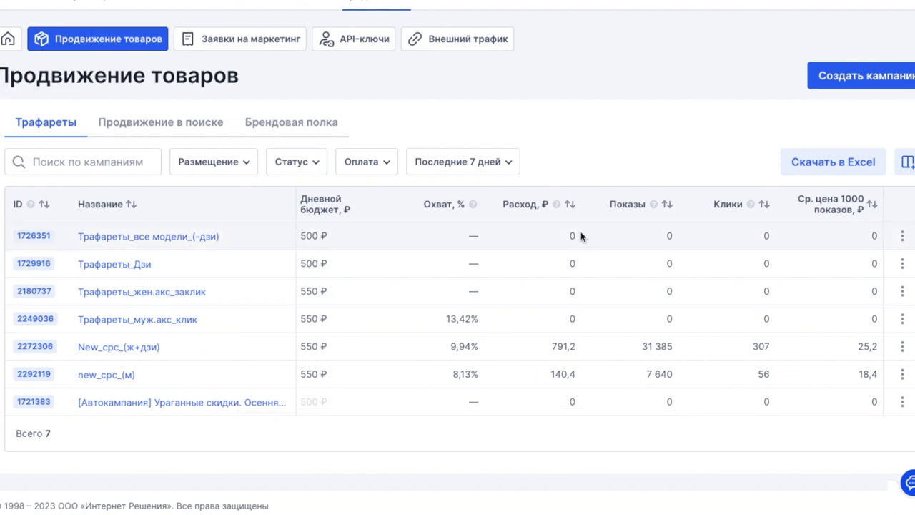
- Start a new Трафареты campaign, choose payment За клики, and close the form without creating the campaign
click(869, 76)
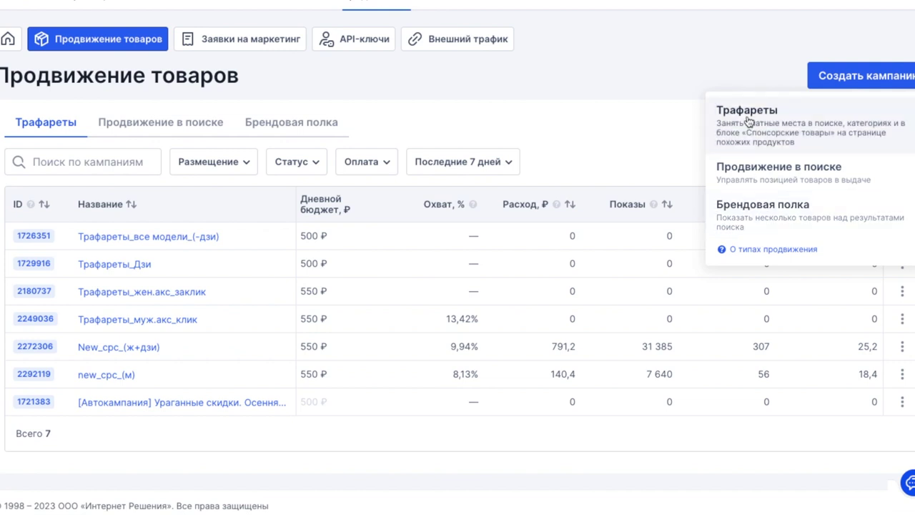
mouse_move(862, 90)
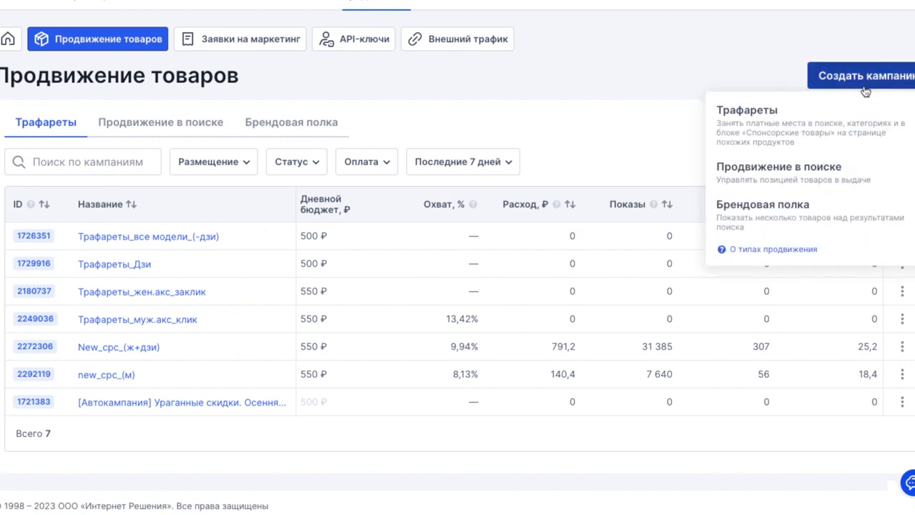
click(757, 118)
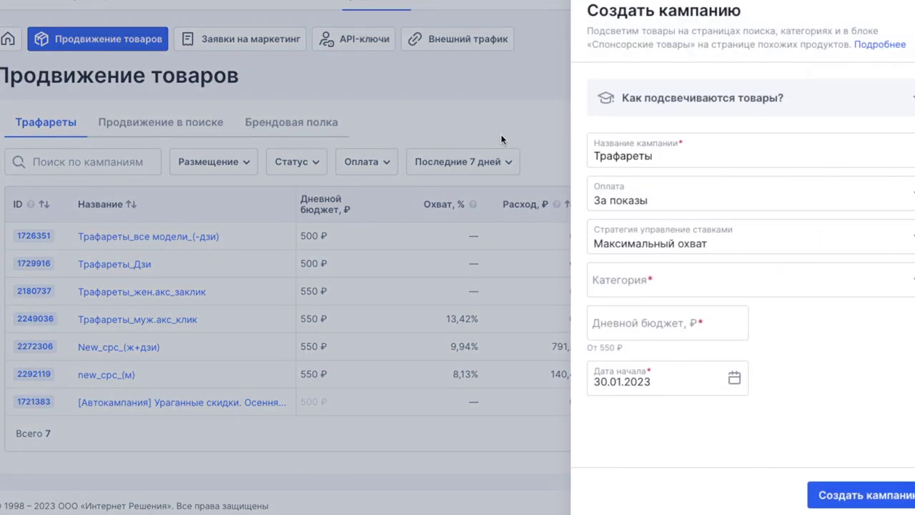
click(653, 200)
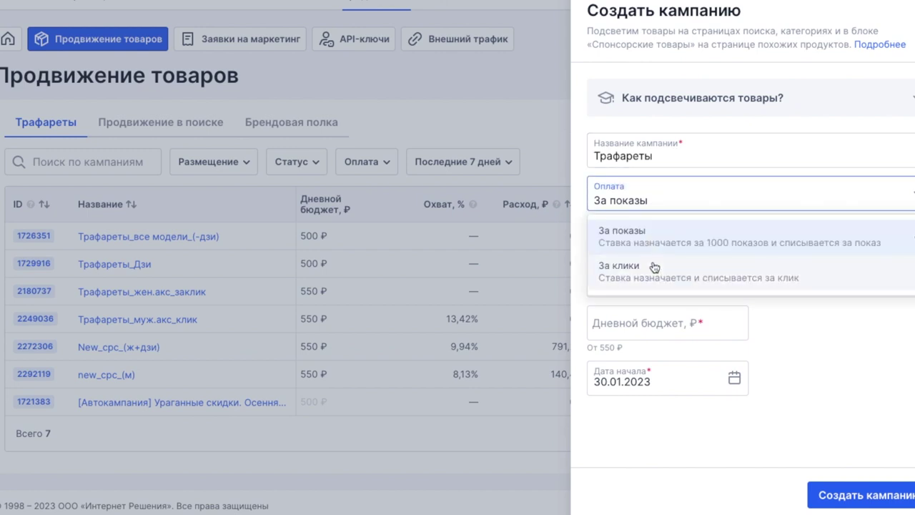
click(677, 281)
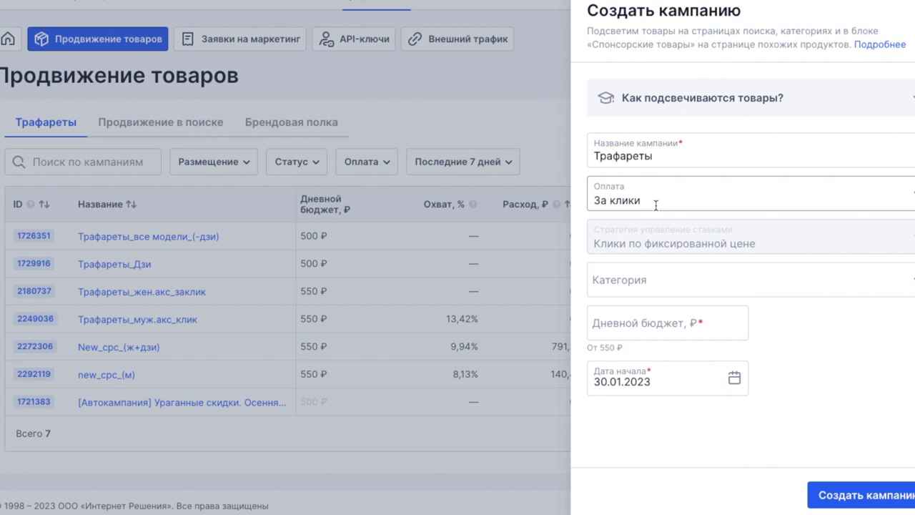
click(568, 270)
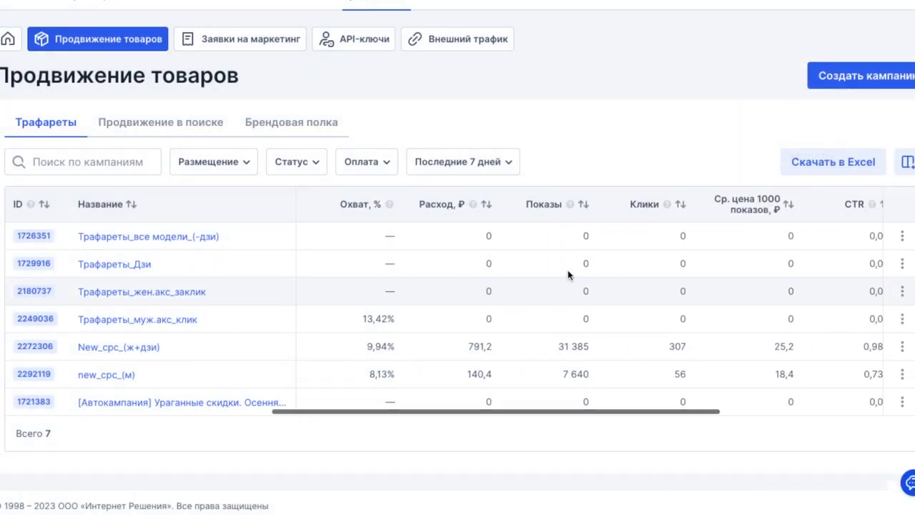
- Review the reach, impressions, clicks, CTR and average click price of the New_cpc_(ж+дзи) campaign
scroll(567, 276, right, 5)
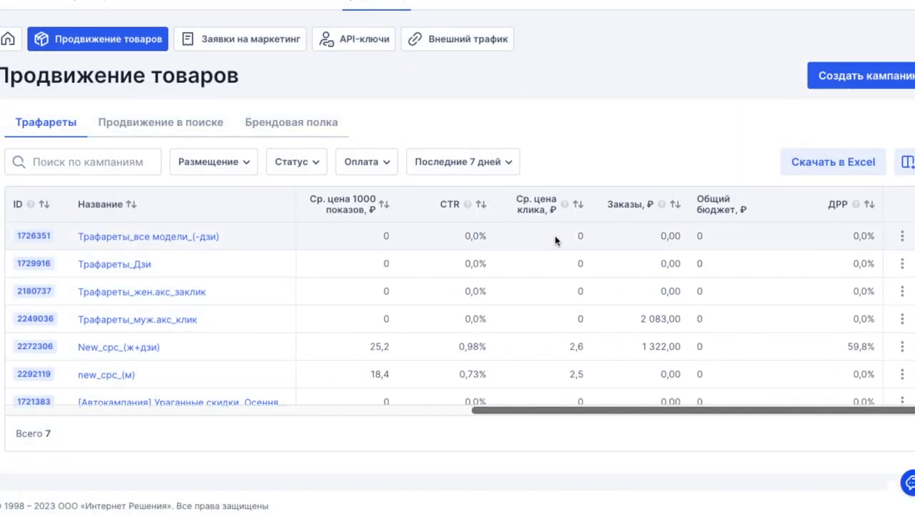
scroll(555, 238, left, 5)
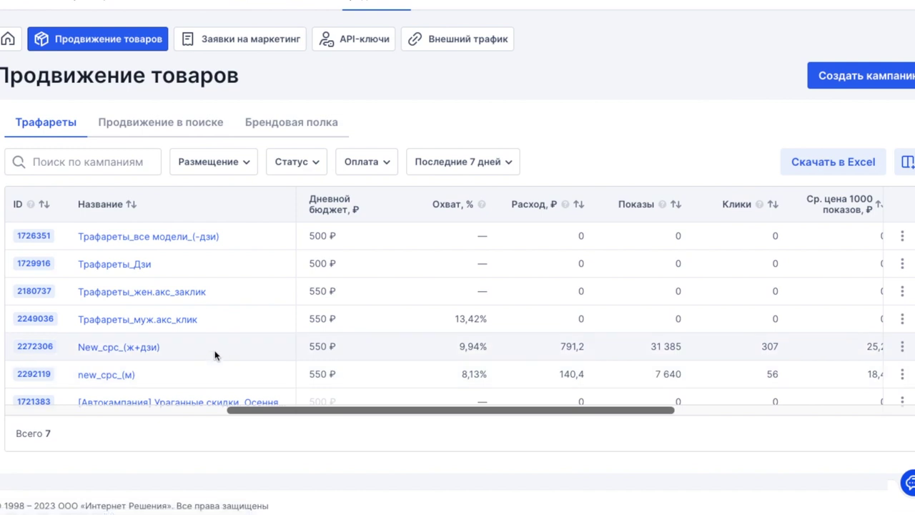
scroll(388, 360, left, 1)
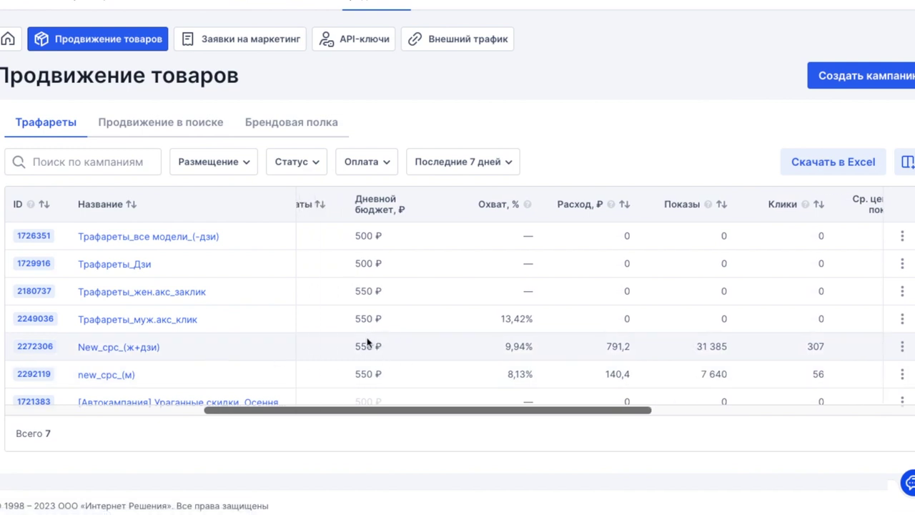
scroll(409, 350, right, 2)
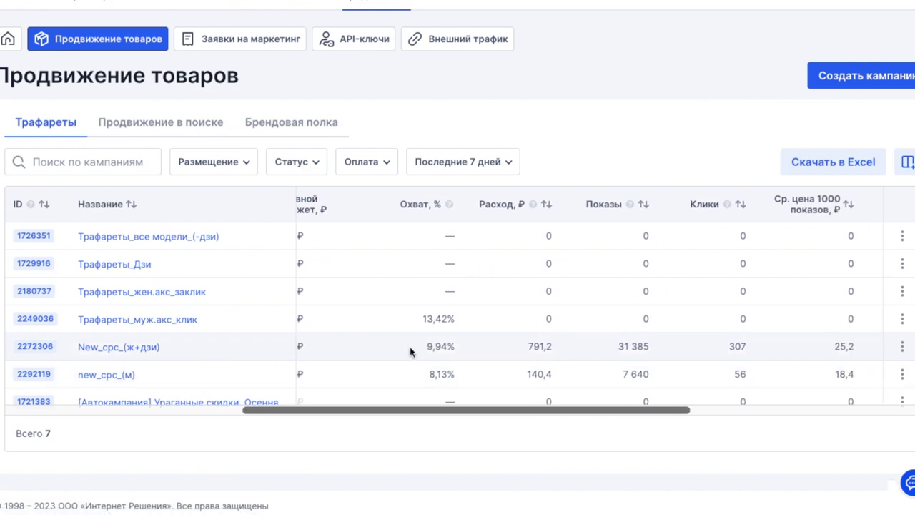
scroll(410, 351, right, 1)
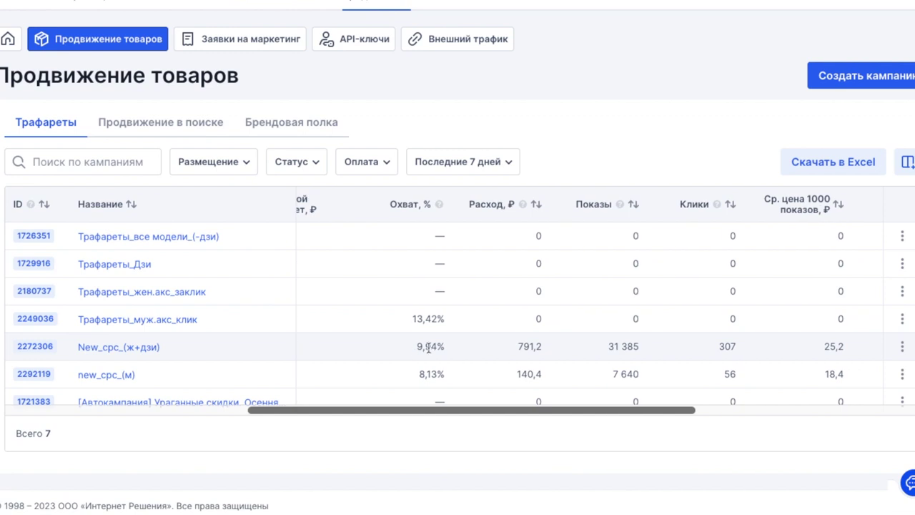
mouse_move(440, 205)
scroll(529, 348, right, 2)
scroll(608, 358, right, 2)
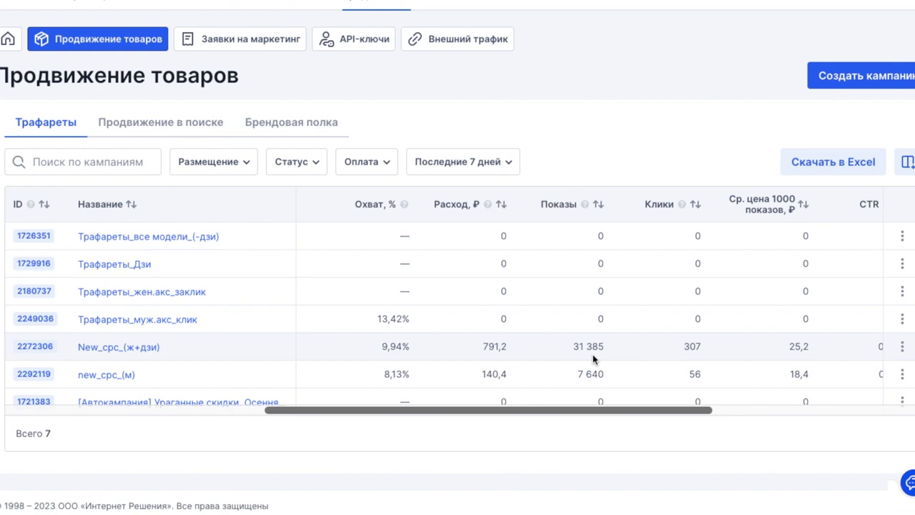
scroll(592, 358, right, 4)
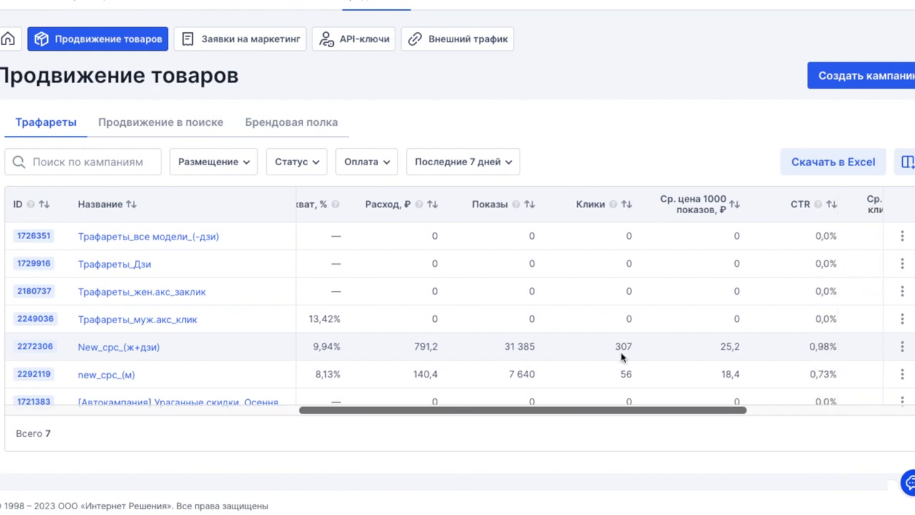
scroll(594, 351, right, 2)
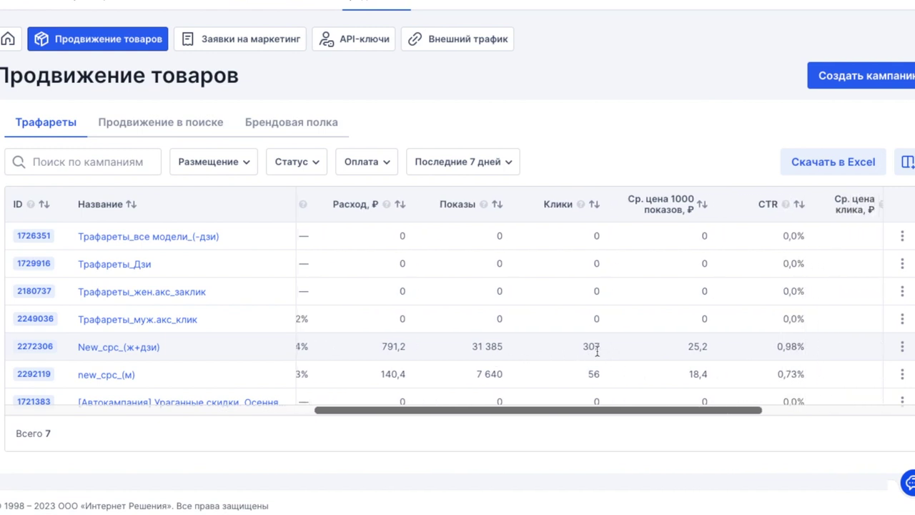
scroll(596, 350, right, 10)
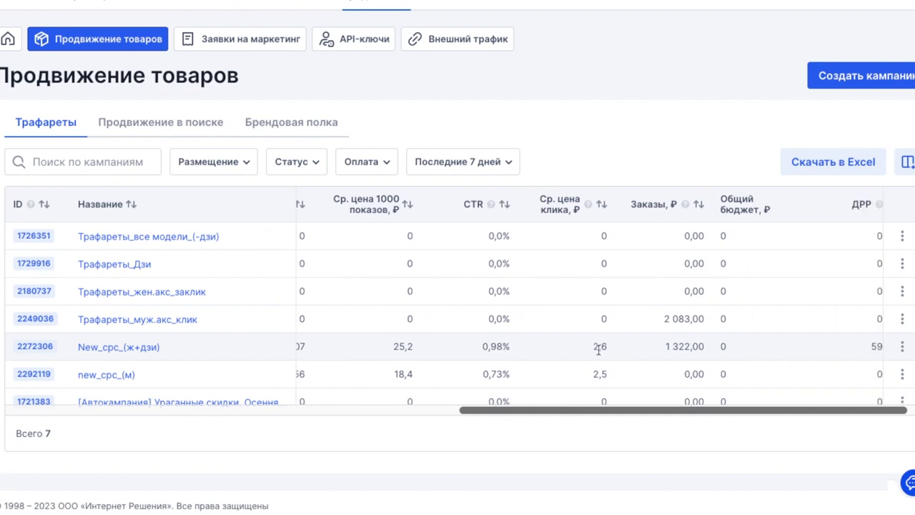
scroll(599, 348, right, 1)
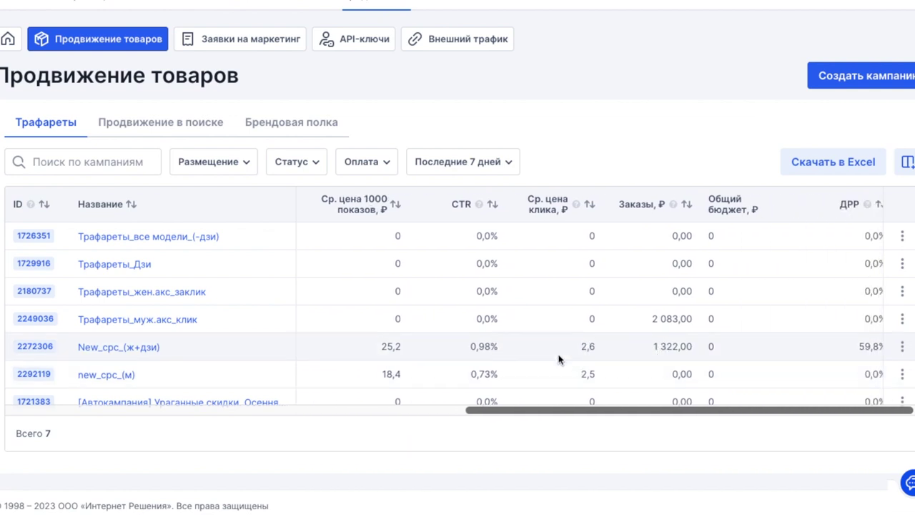
- Compare the New_cpc_(ж+дзи) campaign's spend and clicks with its order revenue and ДРР
scroll(559, 360, left, 12)
scroll(445, 359, left, 6)
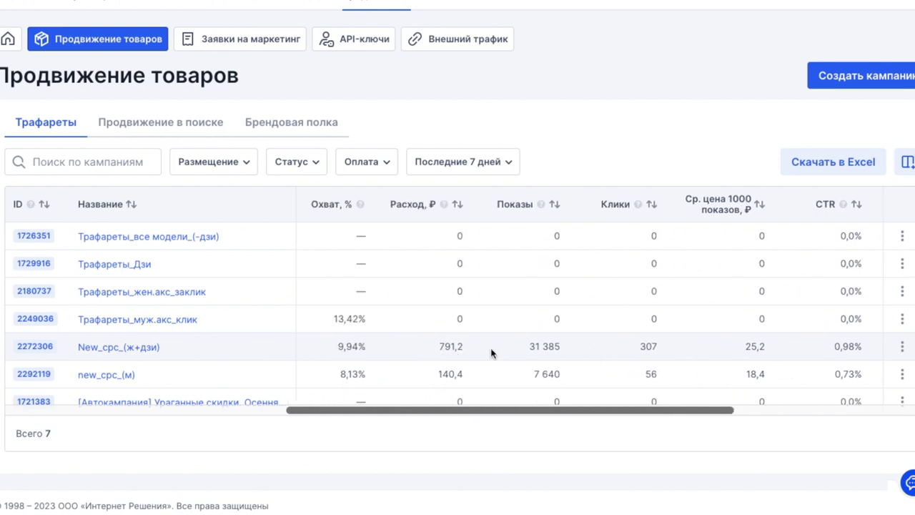
scroll(526, 350, right, 4)
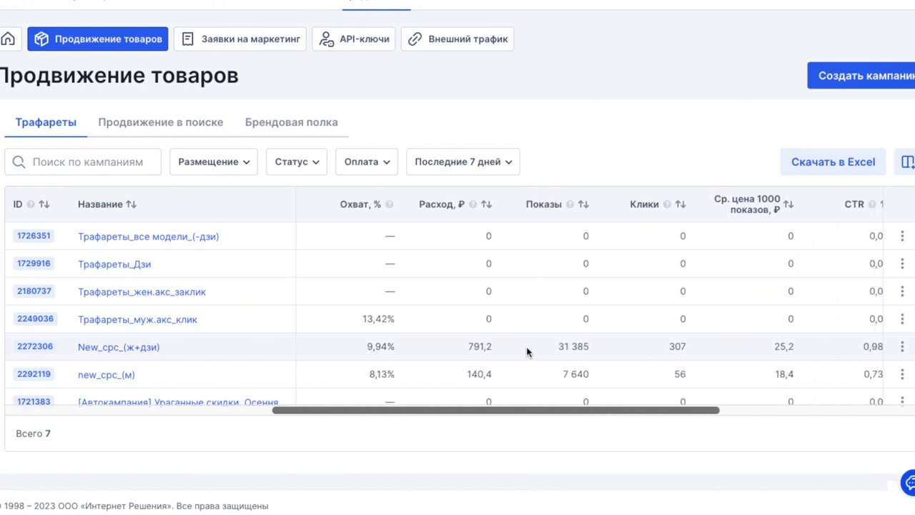
scroll(489, 349, right, 12)
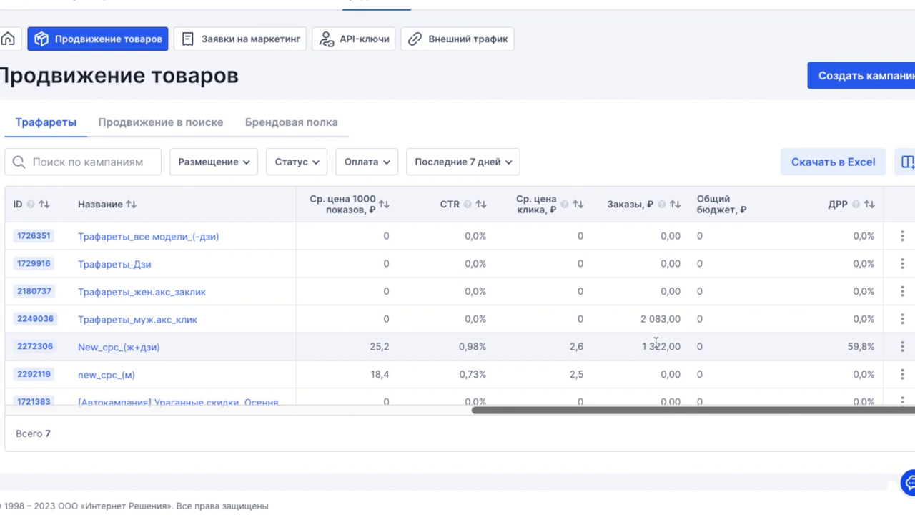
scroll(656, 343, left, 2)
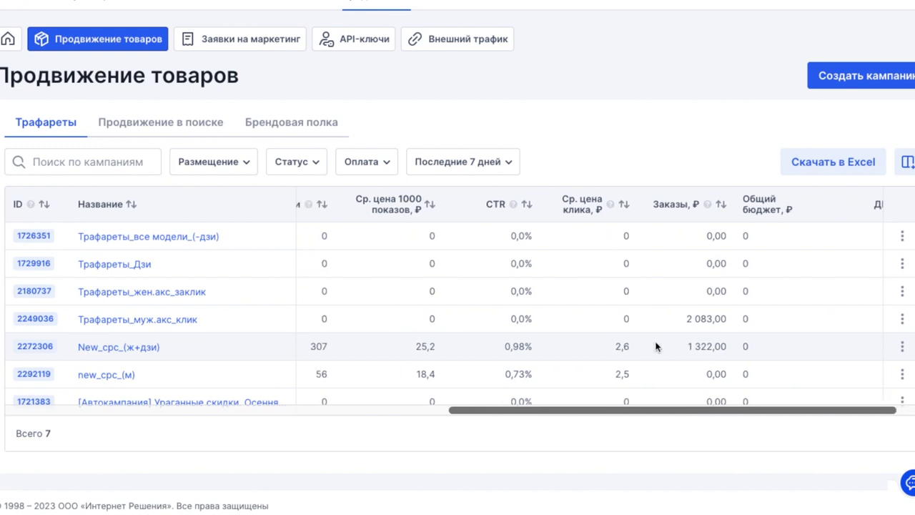
scroll(656, 347, left, 1)
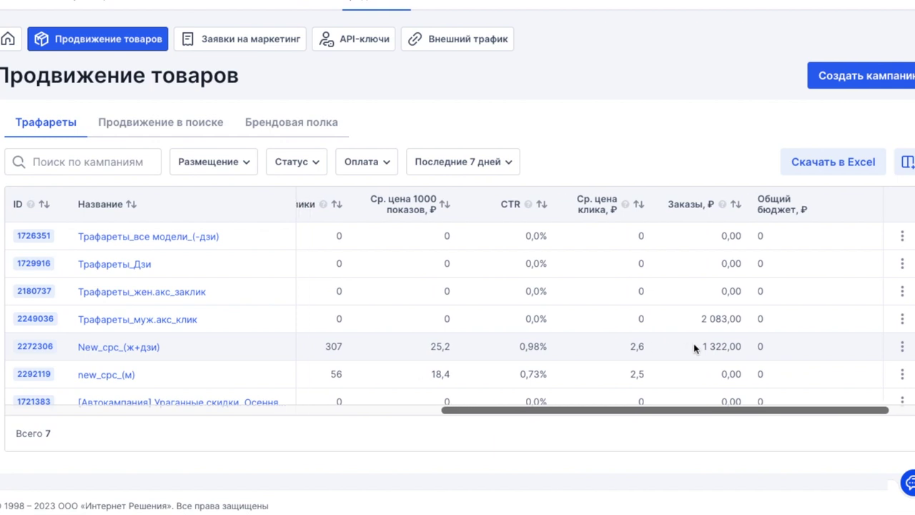
scroll(676, 347, left, 2)
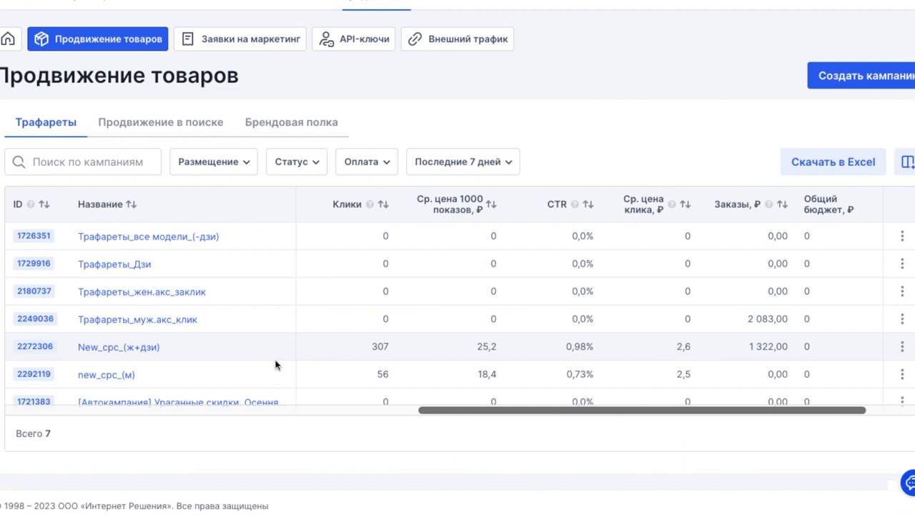
scroll(634, 354, left, 10)
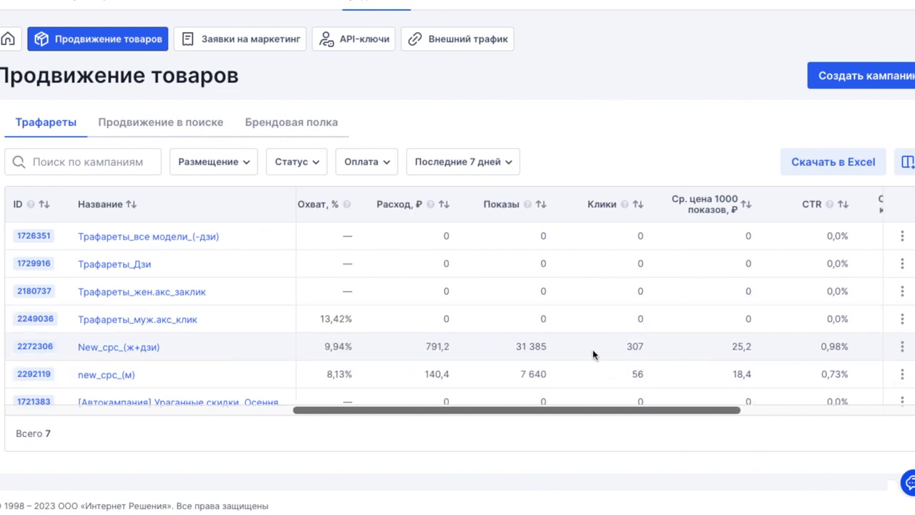
scroll(586, 348, left, 1)
scroll(531, 351, right, 9)
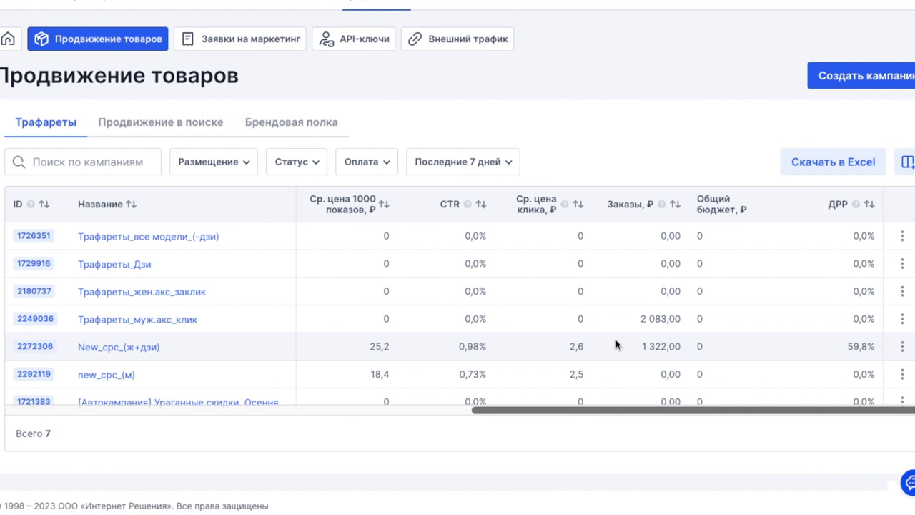
- Review the spend, impressions, clicks, CTR and average click price of the New_cpc_(ж+дзи) campaign against its order revenue
scroll(615, 345, left, 5)
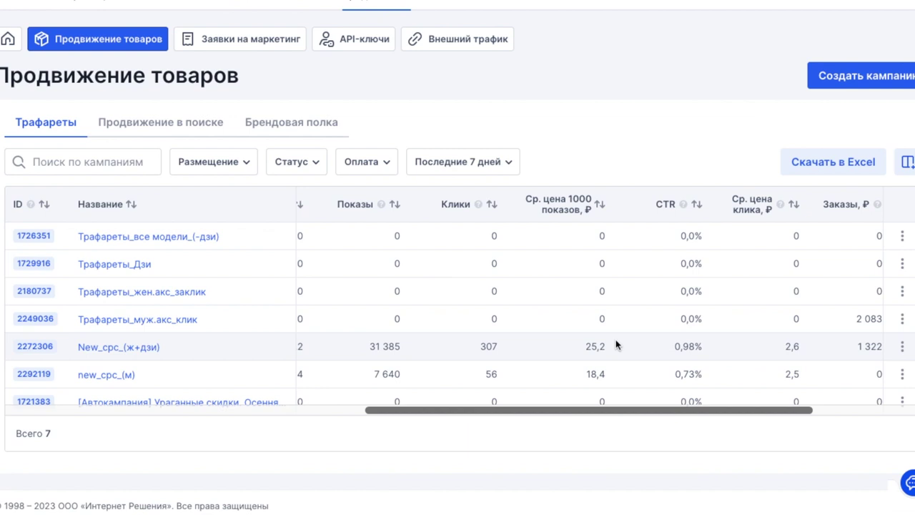
scroll(616, 346, left, 4)
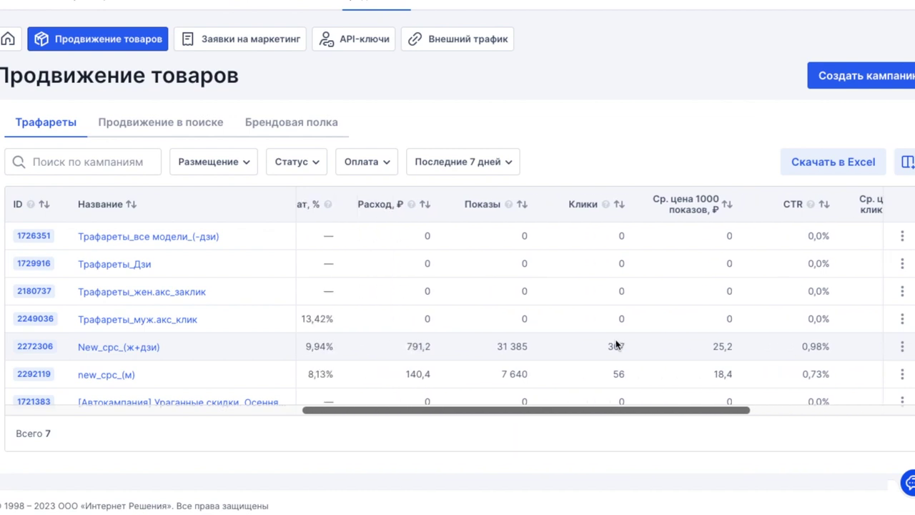
scroll(615, 345, left, 4)
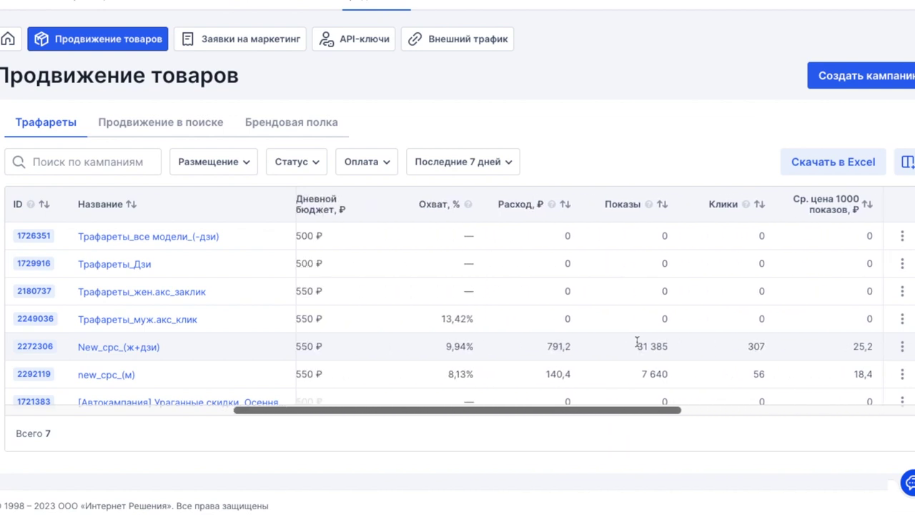
scroll(637, 342, right, 5)
scroll(731, 341, left, 1)
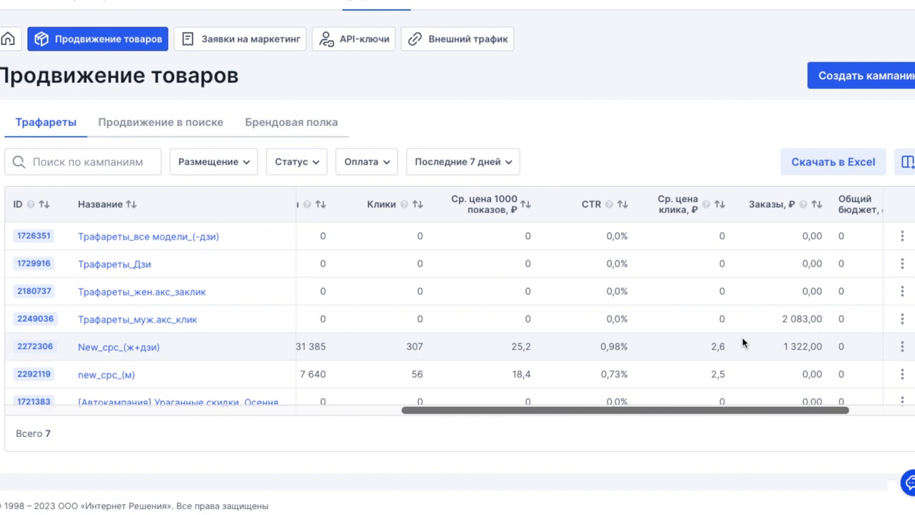
scroll(547, 298, left, 1)
- Compare the metrics of New_cpc_(ж+дзи) and new_cpc_(м), from CTR and click price back to spend, payment type and order count
mouse_move(394, 4)
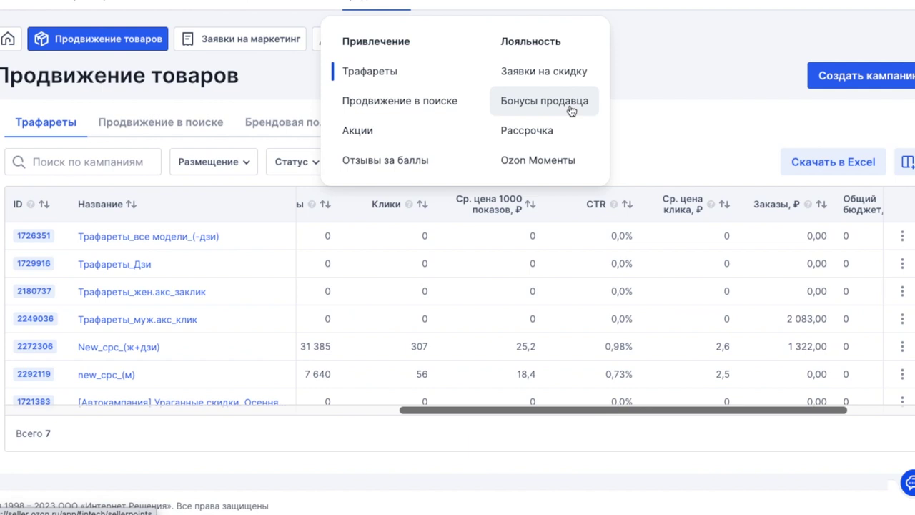
scroll(647, 333, left, 1)
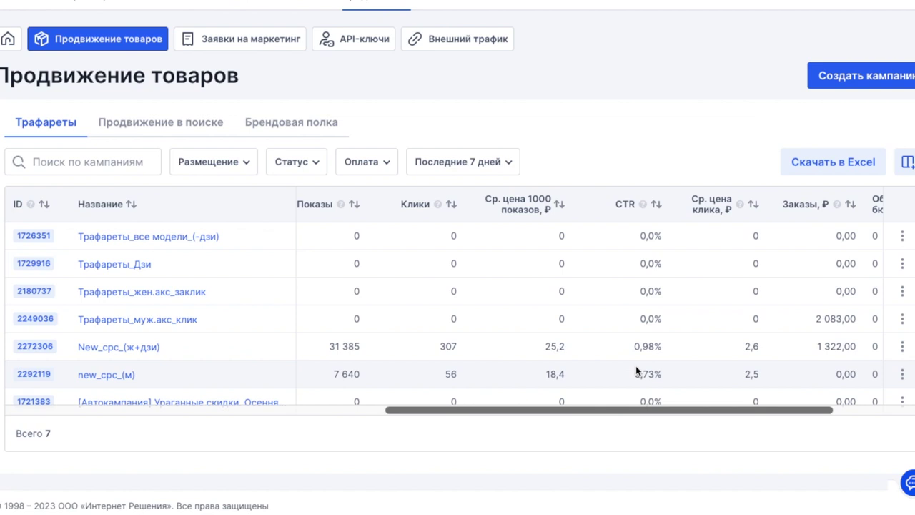
scroll(635, 367, left, 5)
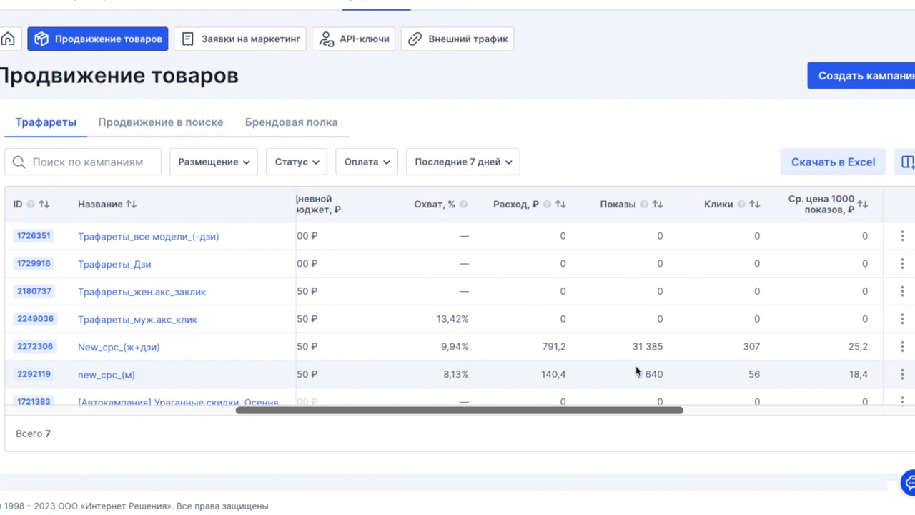
scroll(636, 366, right, 5)
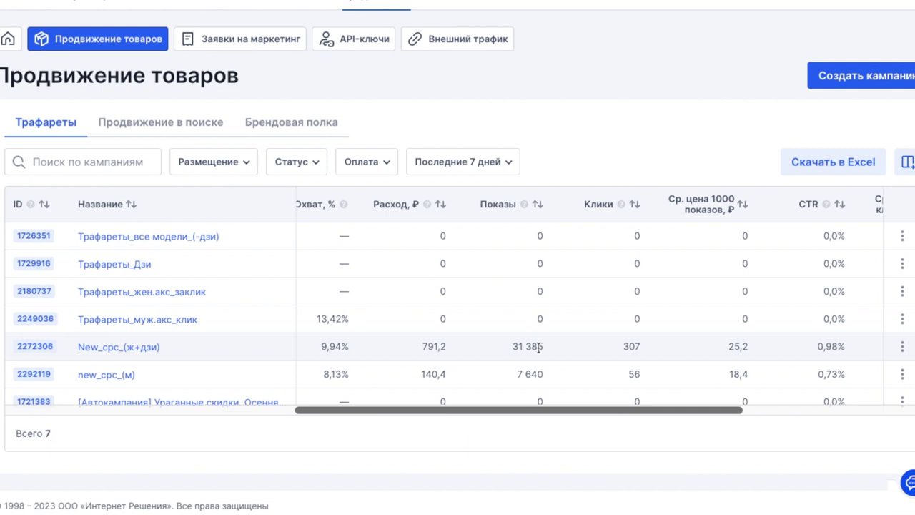
scroll(538, 348, right, 1)
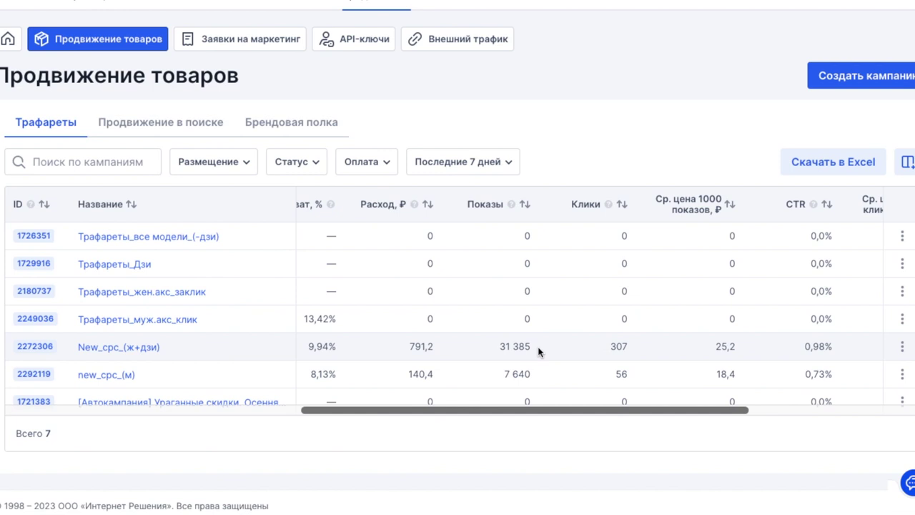
scroll(538, 350, left, 5)
scroll(538, 350, right, 1)
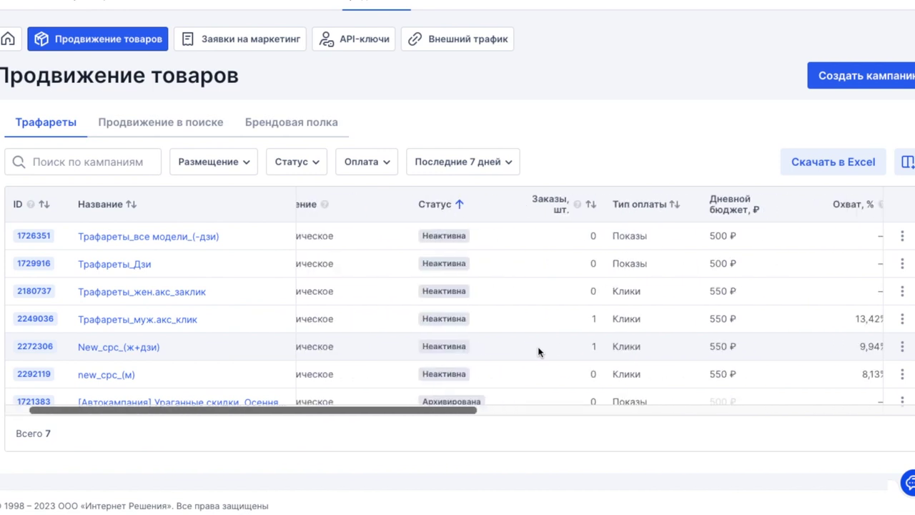
- Apply the period Предыдущий месяц to the campaign metrics and check the campaigns' orders, reach and spend
click(505, 161)
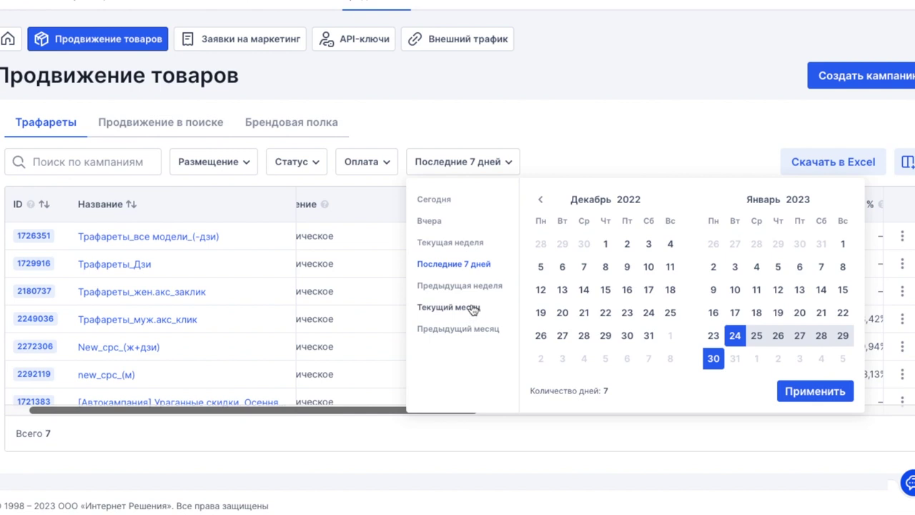
click(471, 330)
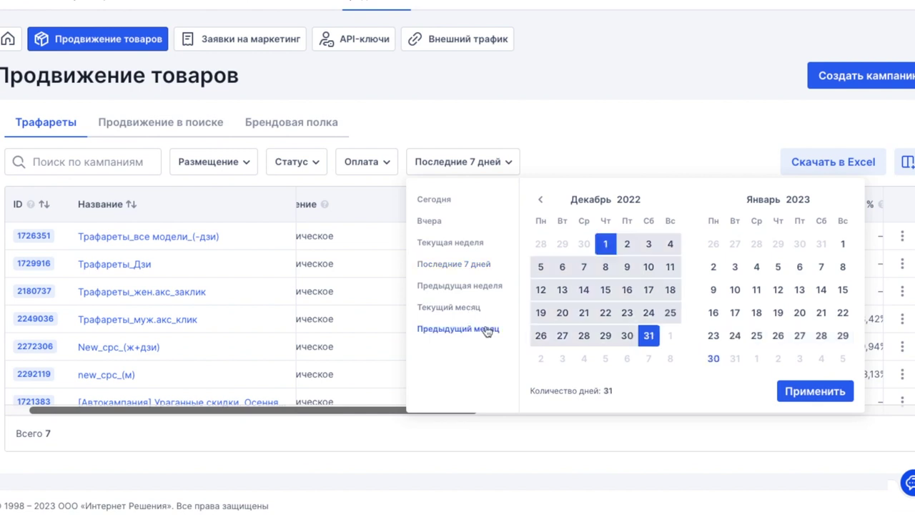
click(800, 392)
scroll(572, 308, right, 2)
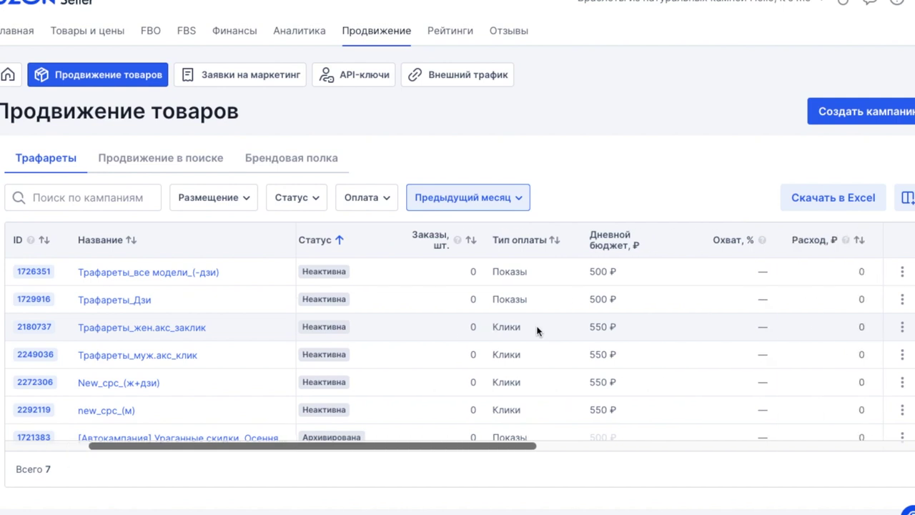
scroll(536, 328, down, 1)
scroll(537, 329, right, 3)
scroll(537, 331, left, 5)
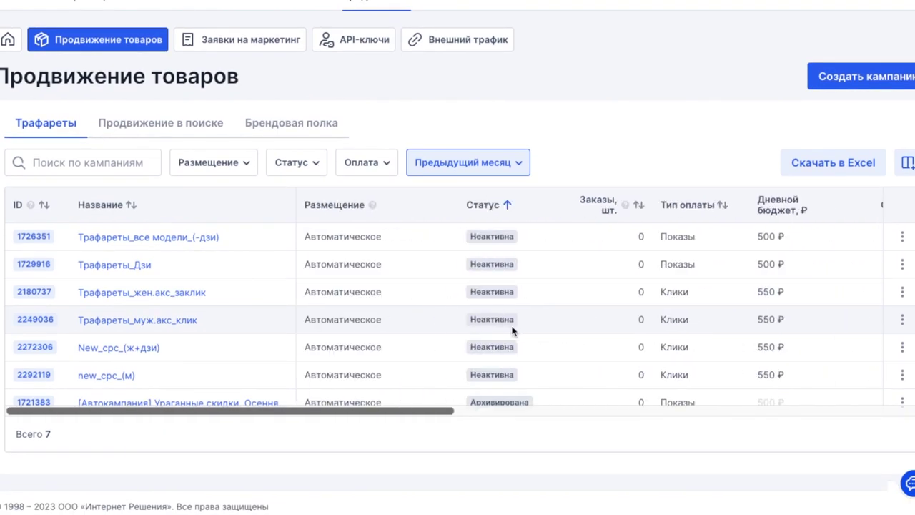
- Apply the period Текущий месяц to the campaign metrics and check the campaigns' orders, payment type and reach
click(463, 165)
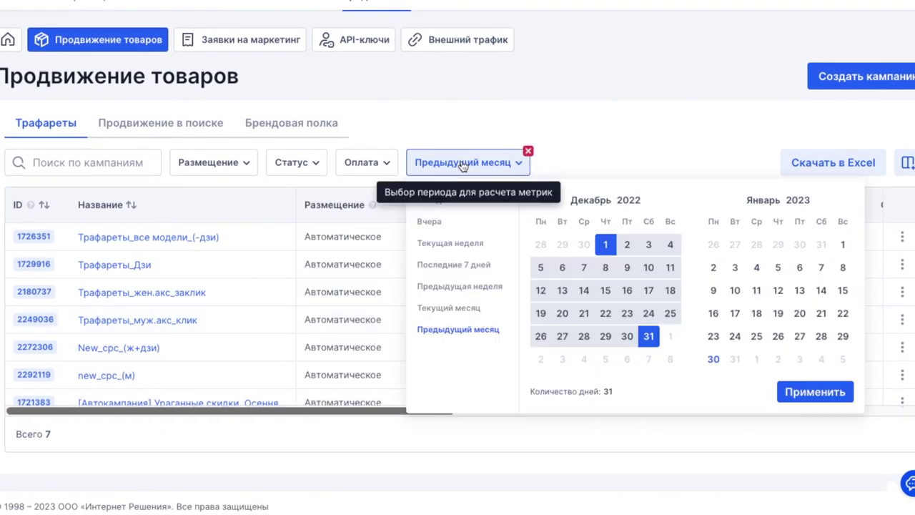
click(474, 310)
click(782, 392)
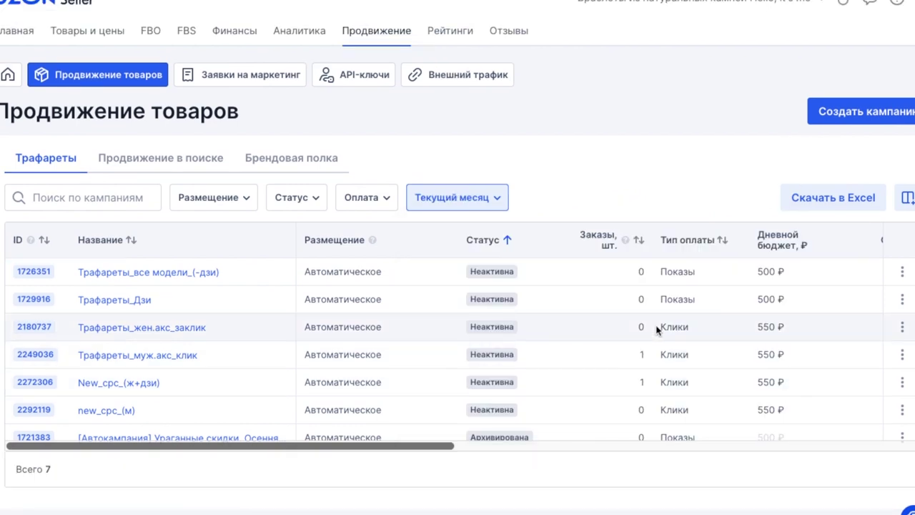
scroll(648, 330, right, 2)
scroll(646, 329, down, 1)
scroll(601, 307, right, 5)
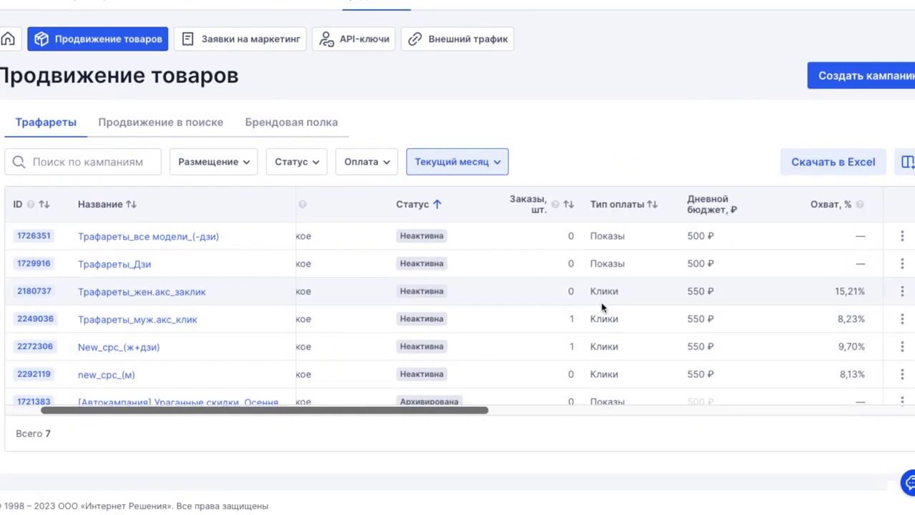
- Compare the click-paid campaigns' spend, impressions, clicks, CTR, click price and order revenue, and open the New_cpc_(ж+дзи) campaign
scroll(597, 329, right, 1)
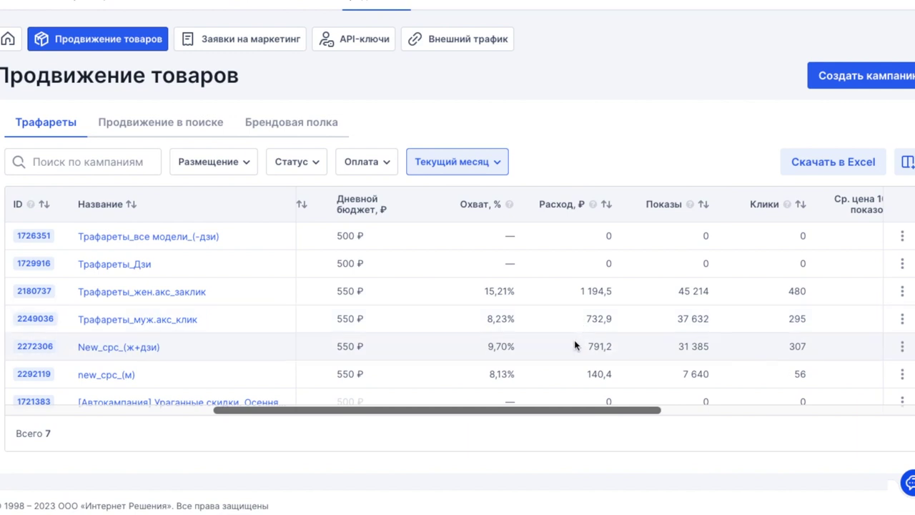
scroll(632, 318, right, 7)
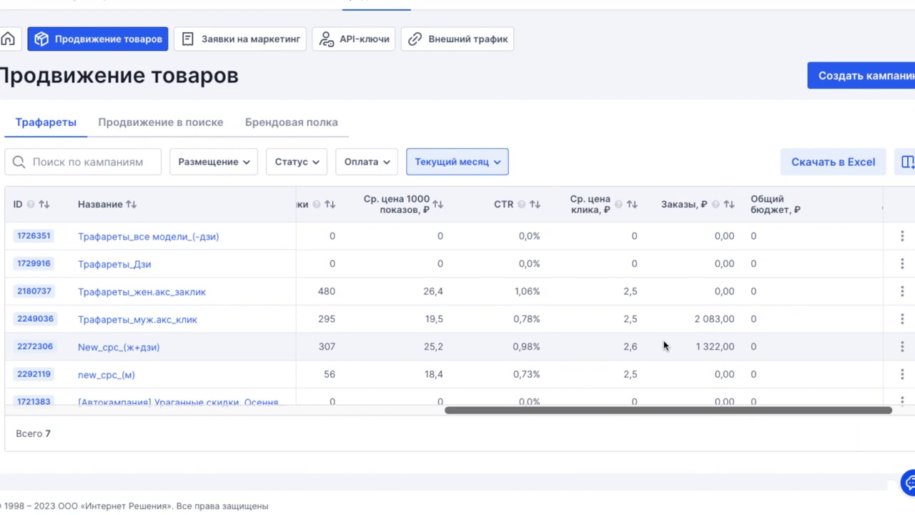
mouse_move(292, 5)
scroll(507, 351, left, 10)
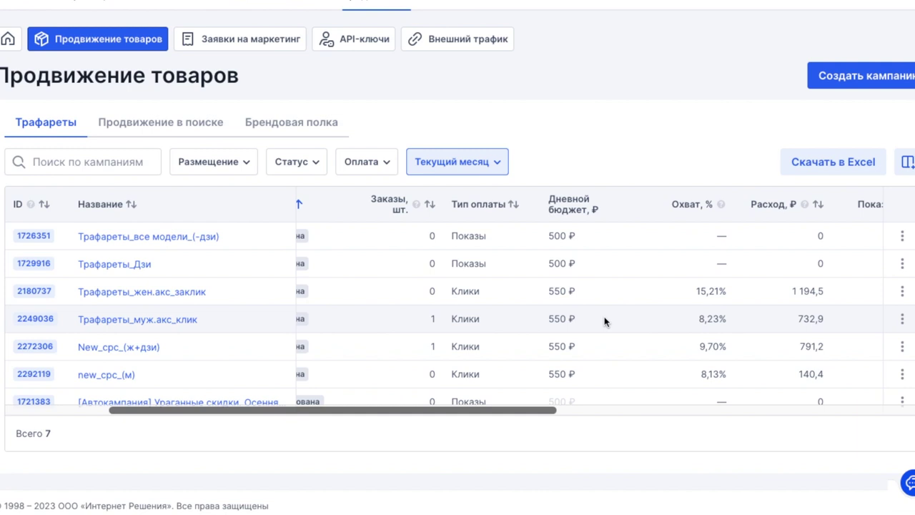
scroll(604, 322, right, 4)
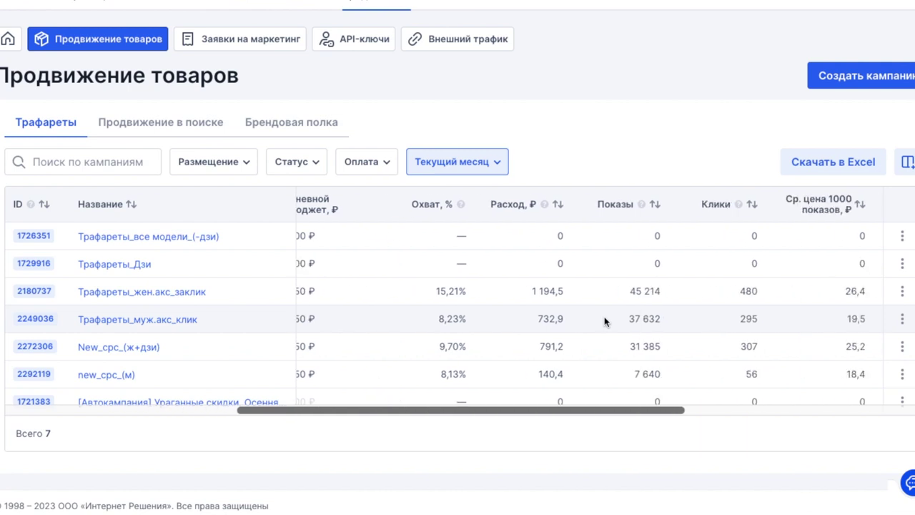
scroll(604, 322, right, 6)
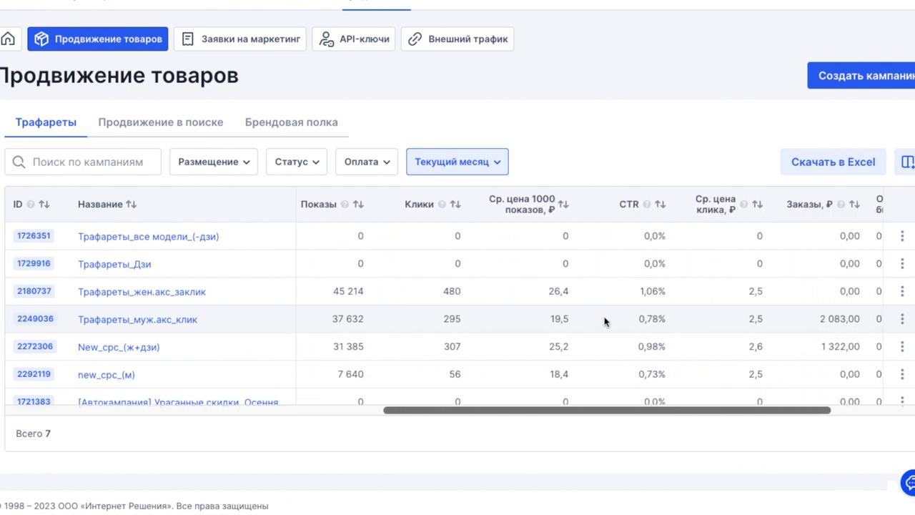
scroll(604, 322, right, 2)
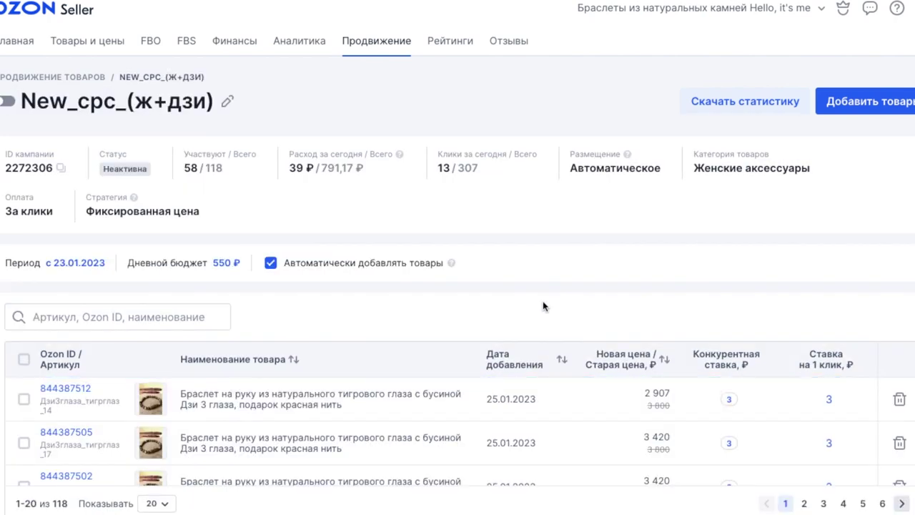
- Compare the competitive bid with the bid per click for the products on page 1 of the campaign's product list
scroll(543, 307, down, 3)
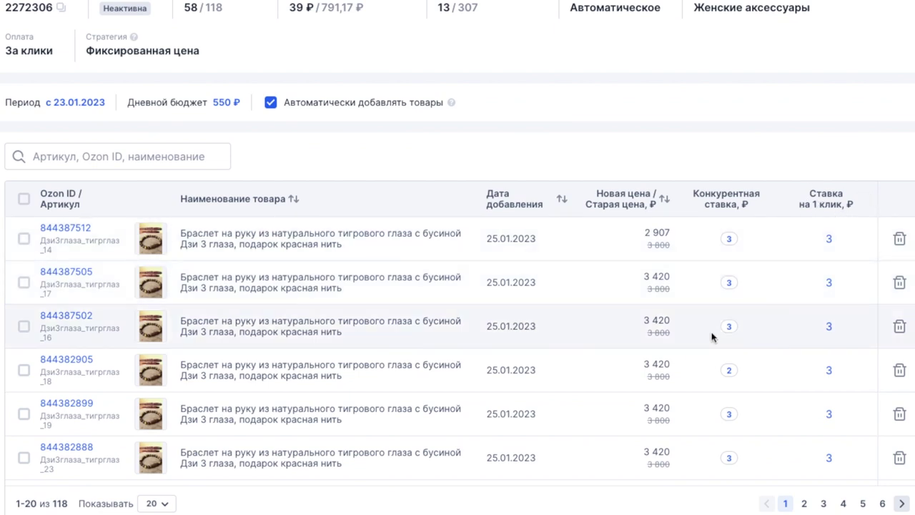
click(829, 238)
click(695, 245)
scroll(739, 229, down, 9)
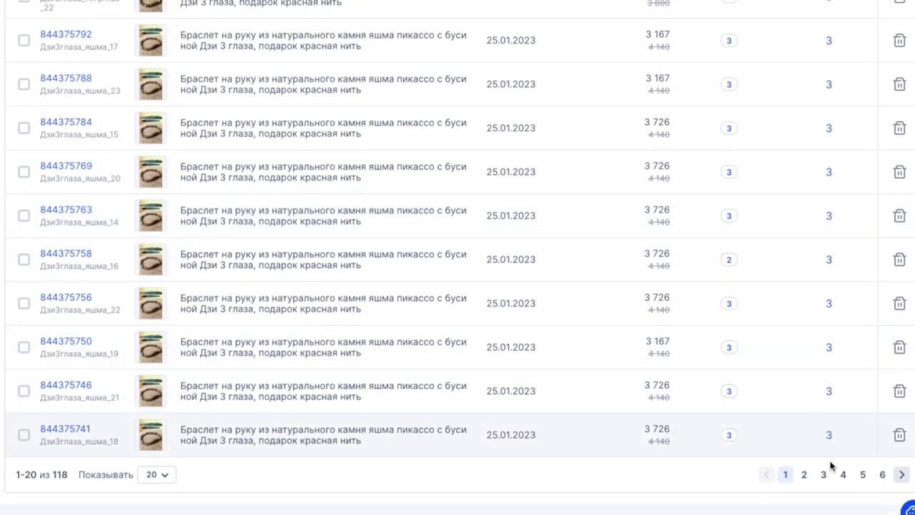
- Go to page 4 of the product list and compare the products' competitive bids with their bids per click
click(843, 473)
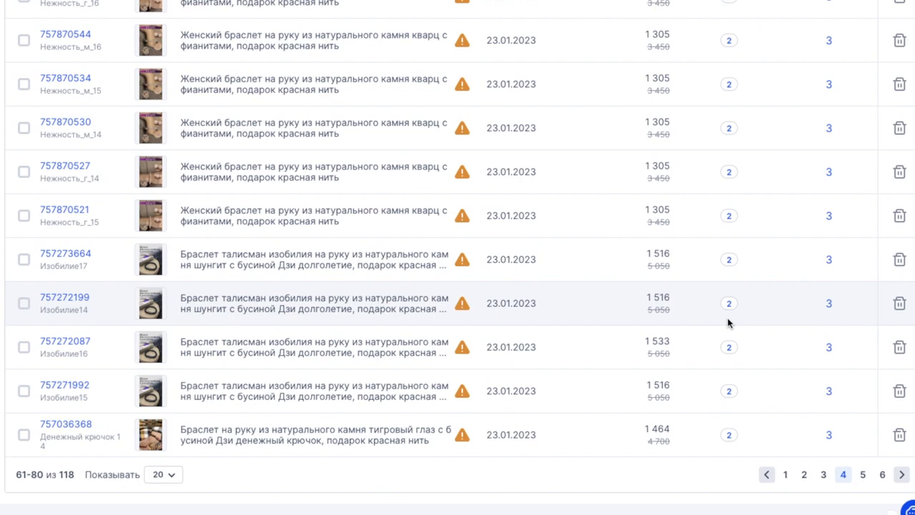
scroll(728, 323, down, 3)
scroll(735, 281, down, 9)
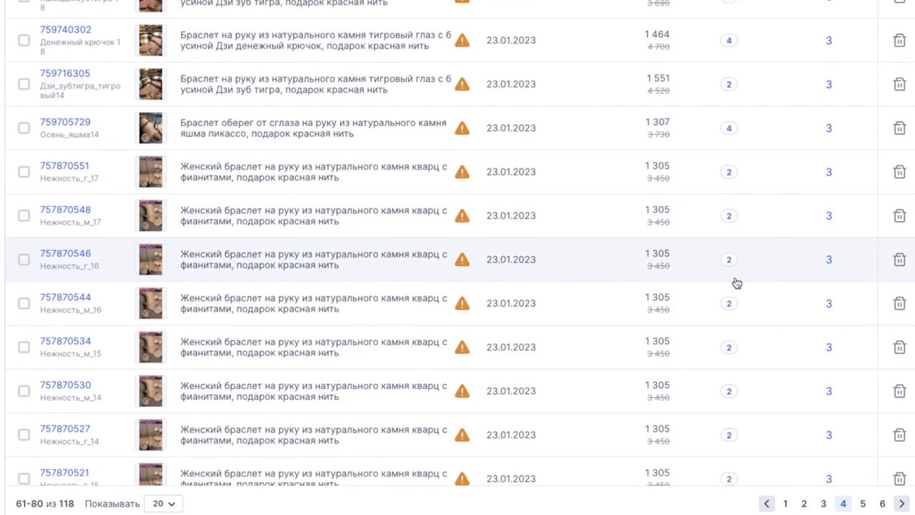
mouse_move(817, 187)
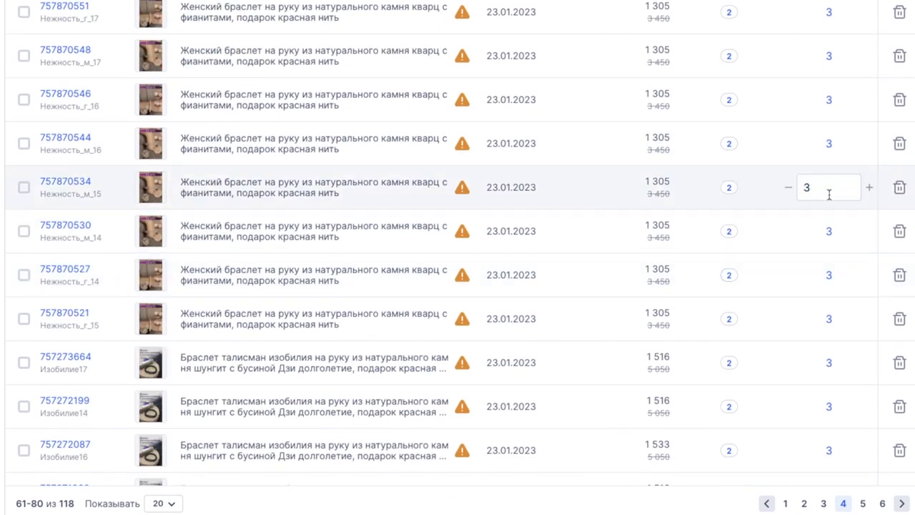
scroll(835, 192, down, 1)
scroll(836, 198, down, 2)
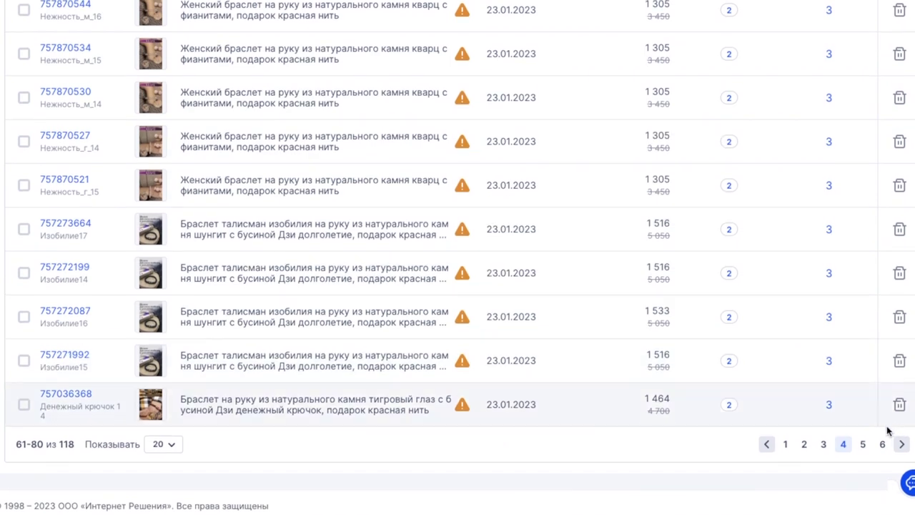
- Check the competitive bids and bids per click on pages 6 and 5 of the product list, and return to page 4
click(882, 444)
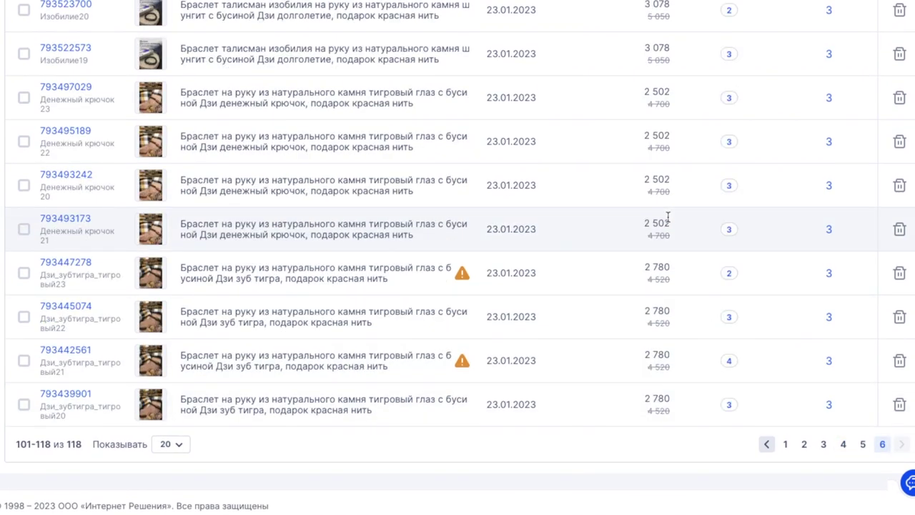
scroll(717, 226, up, 10)
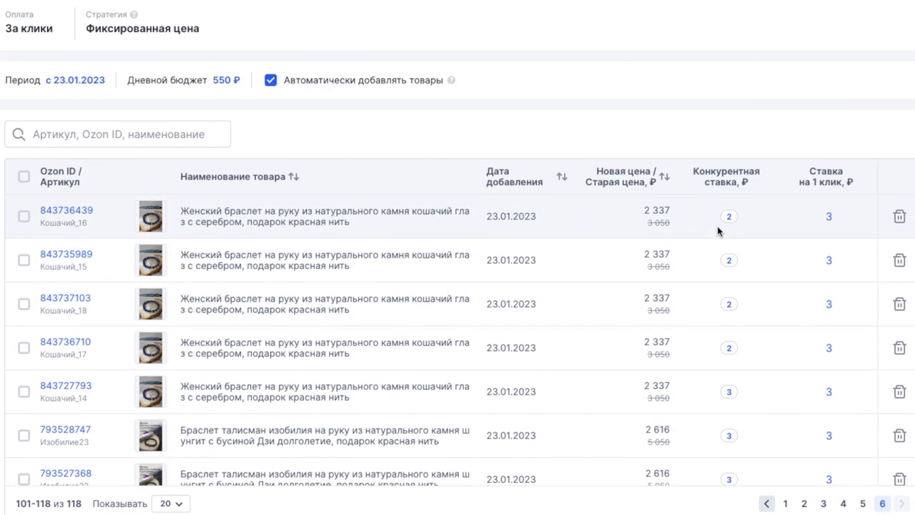
scroll(717, 226, down, 10)
click(863, 444)
scroll(718, 226, up, 10)
scroll(719, 230, down, 6)
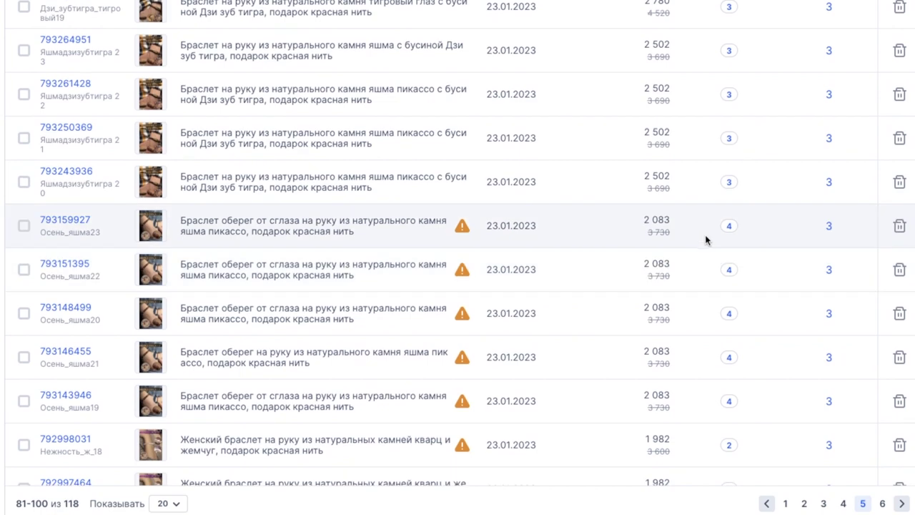
scroll(705, 239, down, 5)
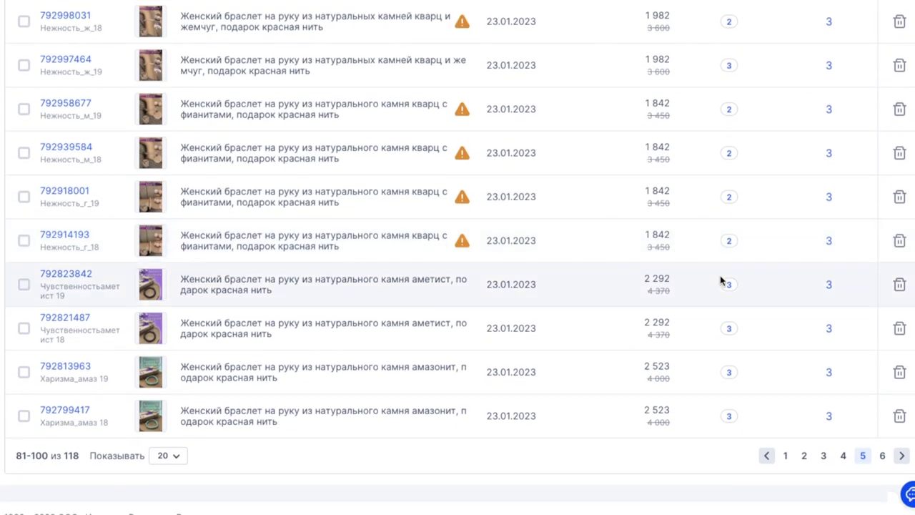
click(842, 458)
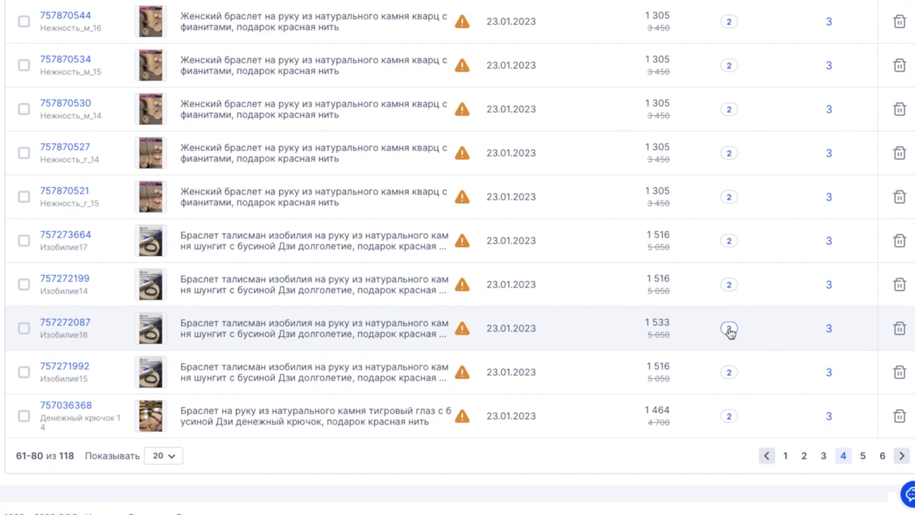
scroll(728, 330, up, 7)
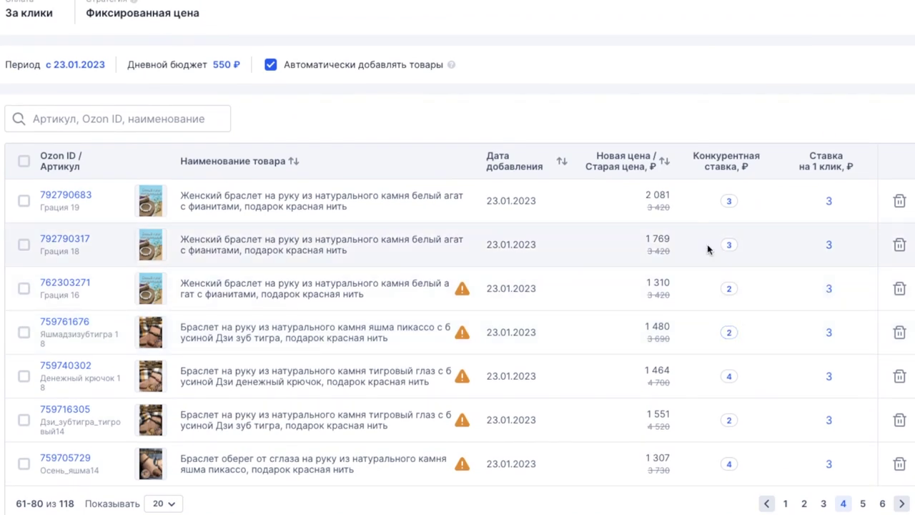
- Search the campaign's products for "кошачи", compare their competitive bids with their bids per click, and browse the bracelets in the Hello, it's me storefront
scroll(707, 248, down, 8)
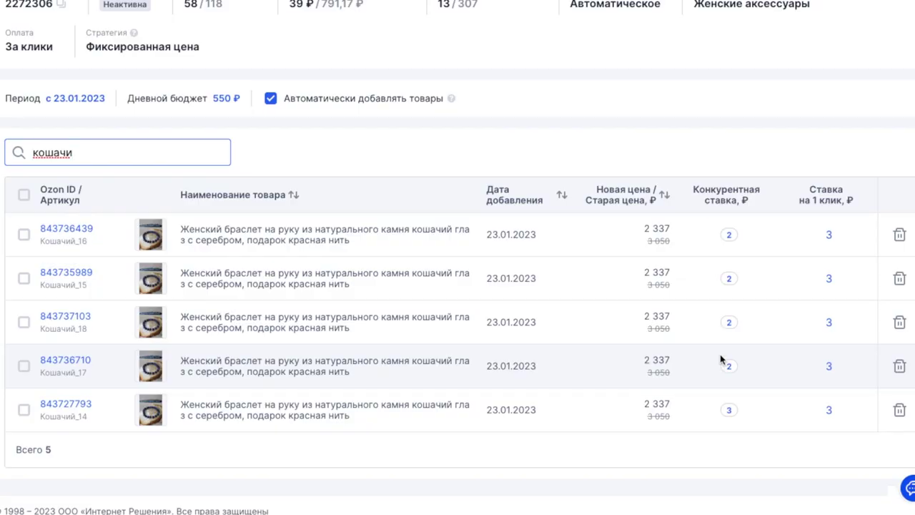
scroll(720, 354, up, 1)
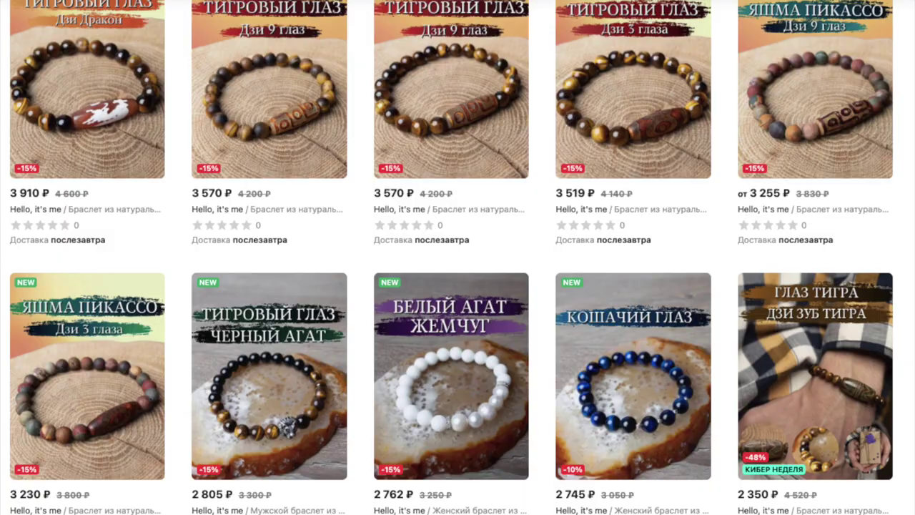
scroll(457, 258, up, 1)
scroll(458, 258, down, 3)
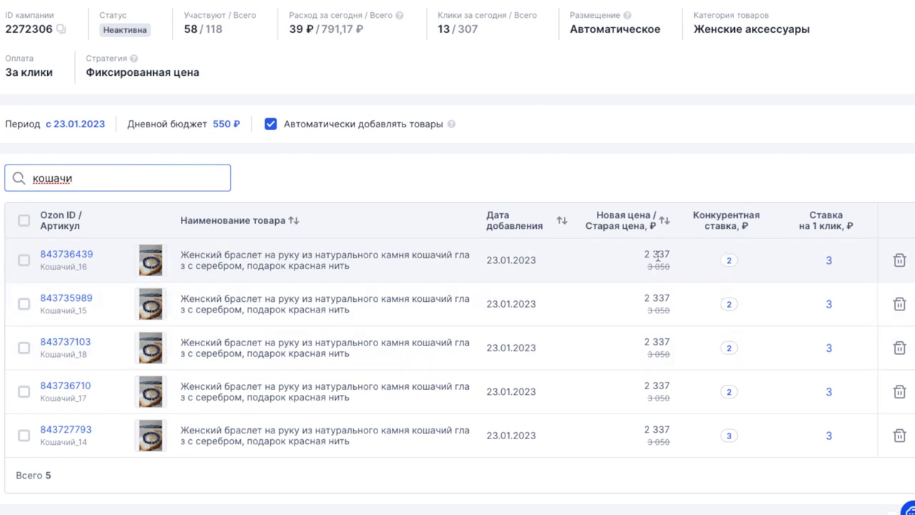
- Leave the New_cpc_(ж+дзи) campaign and return to the Трафареты campaign list under Продвижение товаров
scroll(658, 256, up, 3)
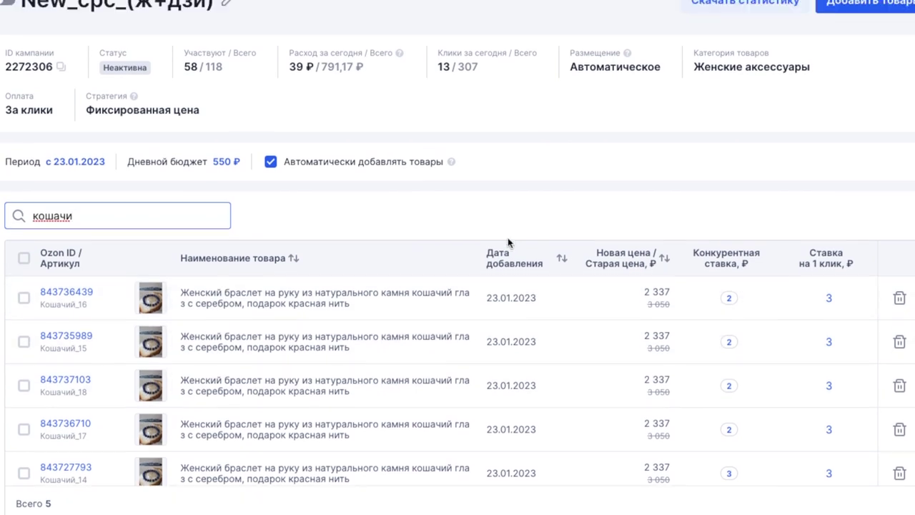
scroll(346, 266, up, 2)
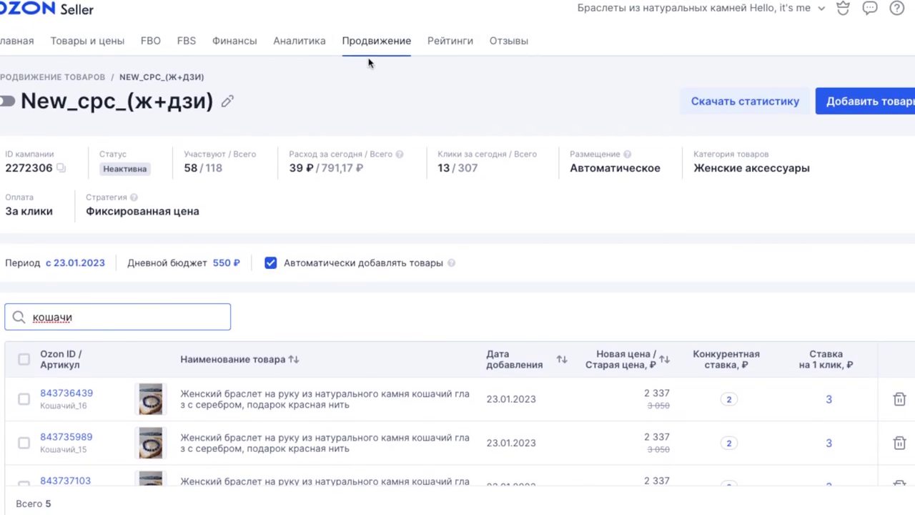
mouse_move(371, 42)
click(368, 118)
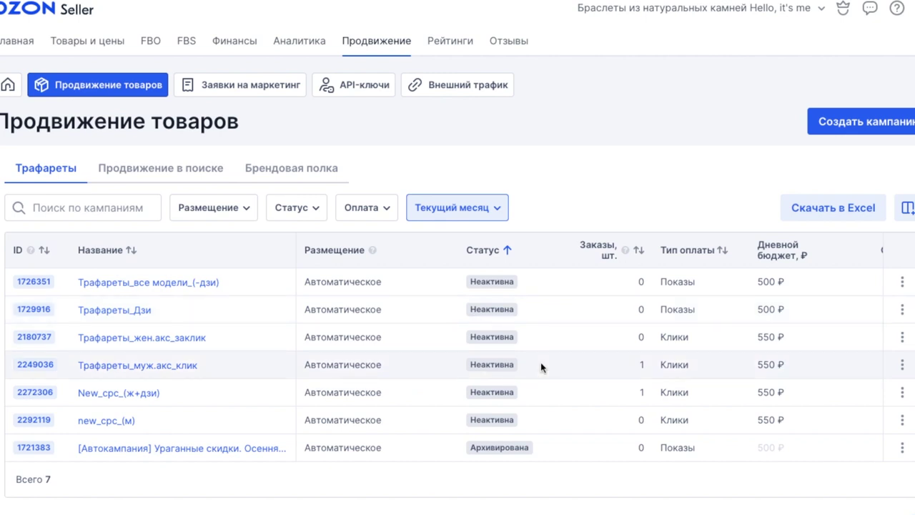
- Compare the Трафареты campaigns' orders, daily budget, reach, spend, impressions, clicks and CTR for the current month
scroll(542, 361, down, 1)
scroll(542, 354, right, 5)
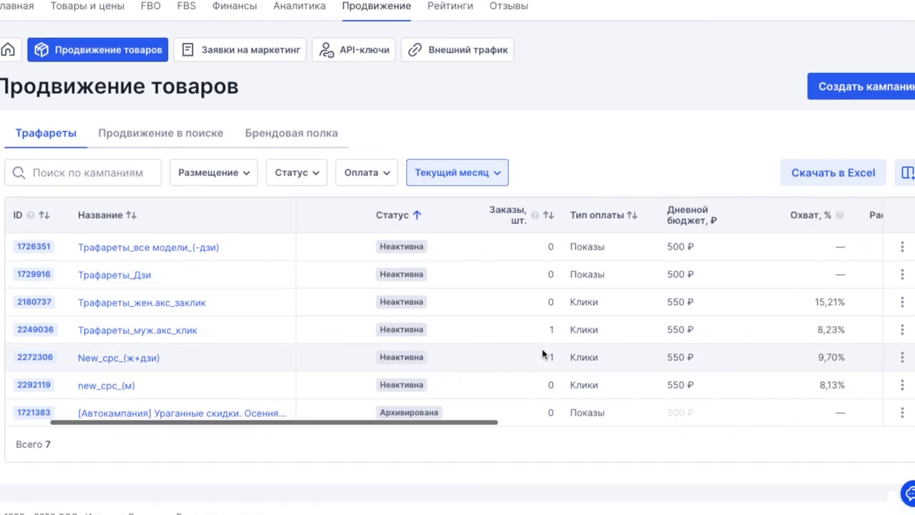
scroll(471, 349, right, 3)
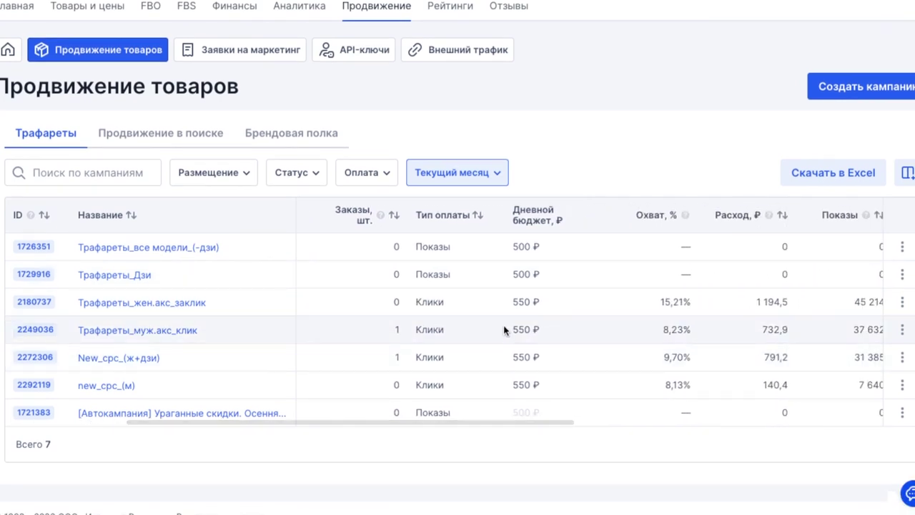
scroll(500, 329, right, 2)
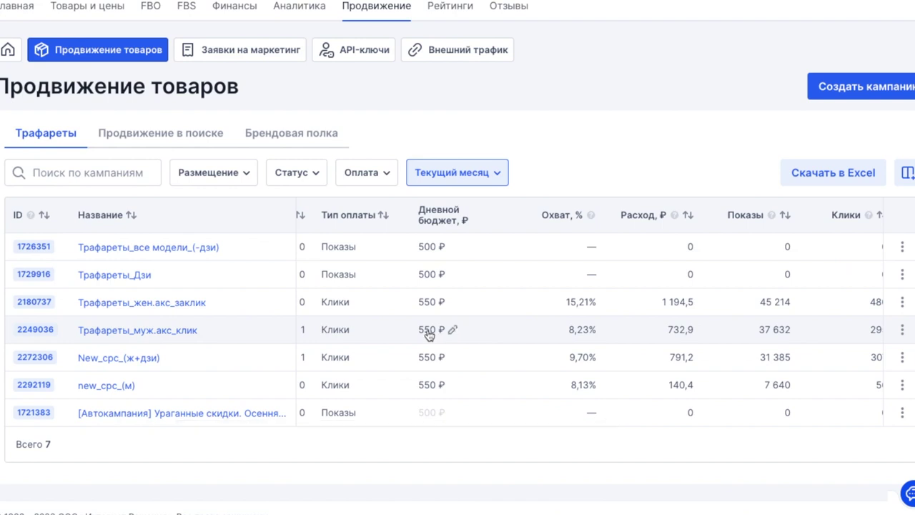
scroll(453, 333, right, 3)
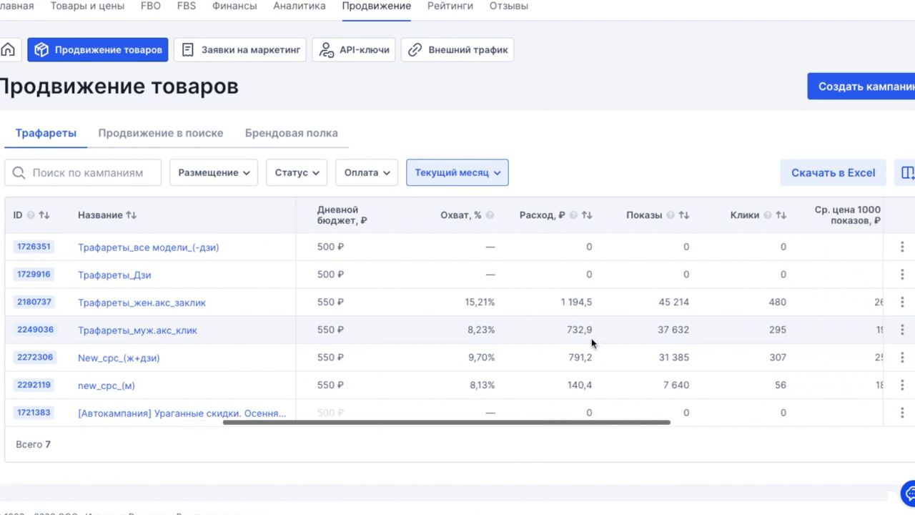
scroll(558, 336, right, 3)
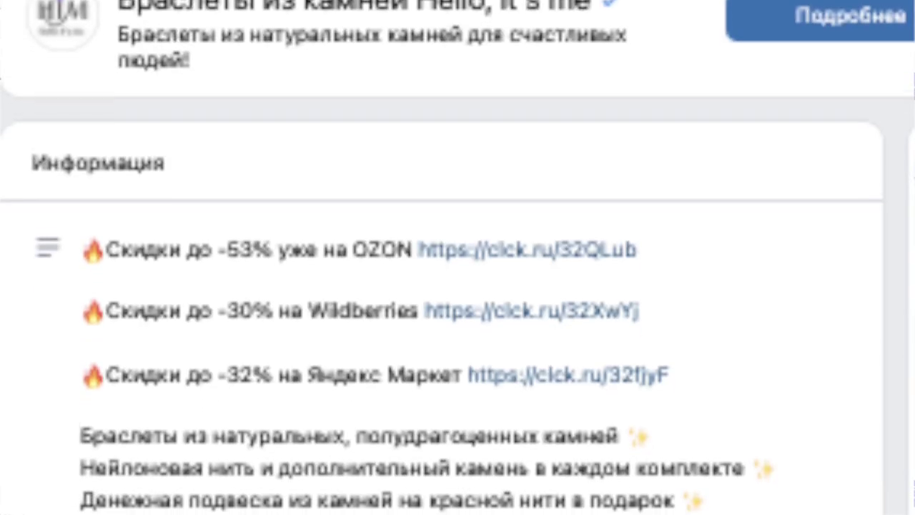
- Review the marketplace links, menu and pinned post on the Браслеты из камней Hello, it's me community page
scroll(457, 258, down, 10)
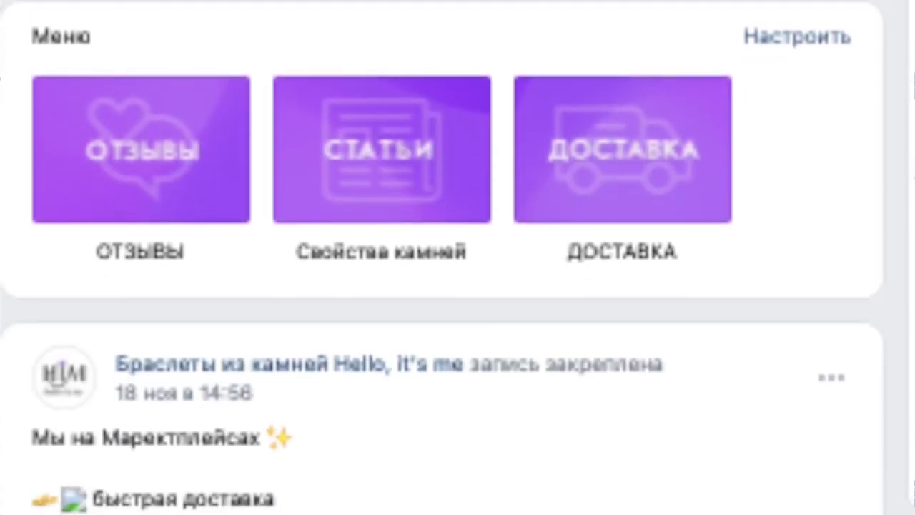
scroll(458, 257, down, 4)
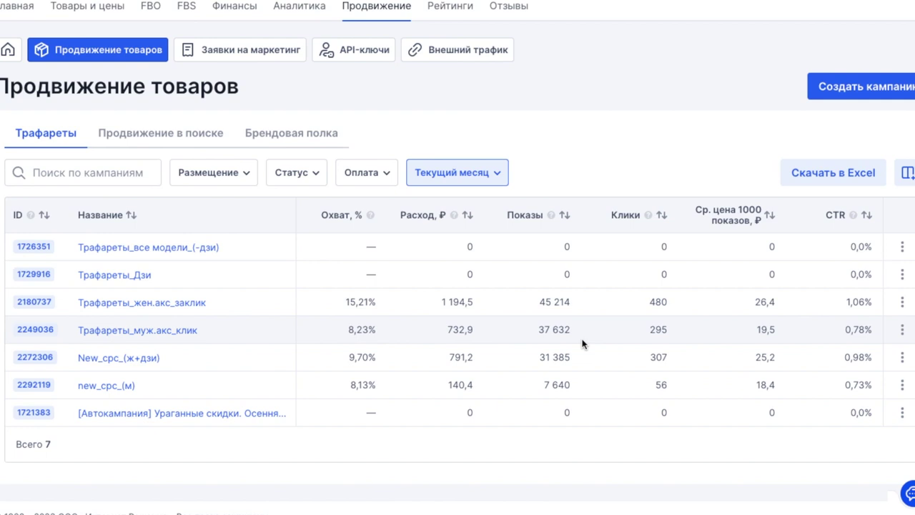
- Recheck the Трафареты campaigns' statuses and payment types against their spend, impressions, clicks, average price per 1000 impressions and CTR
scroll(582, 344, left, 5)
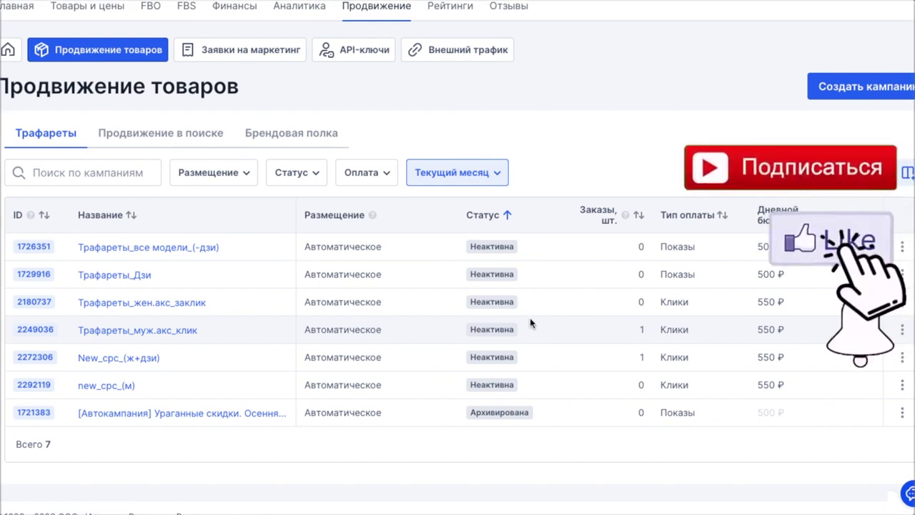
scroll(530, 319, right, 2)
scroll(530, 319, right, 2)
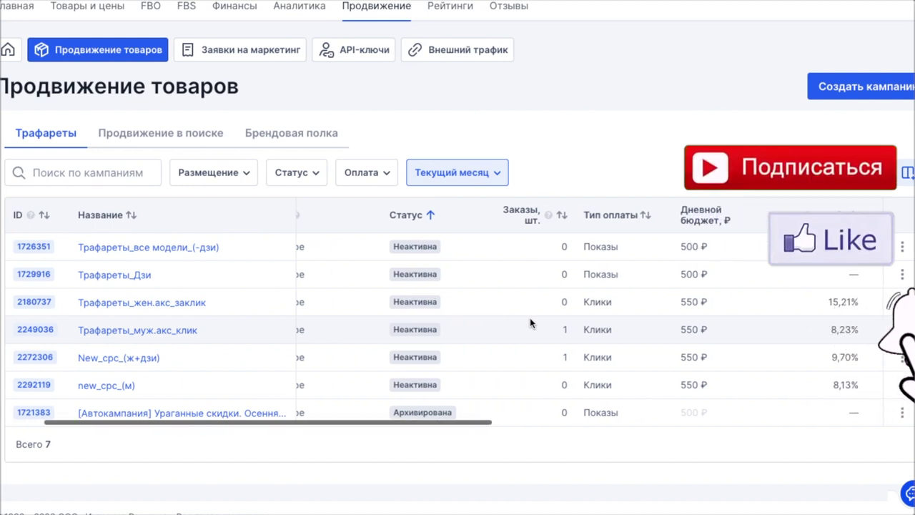
scroll(529, 323, right, 10)
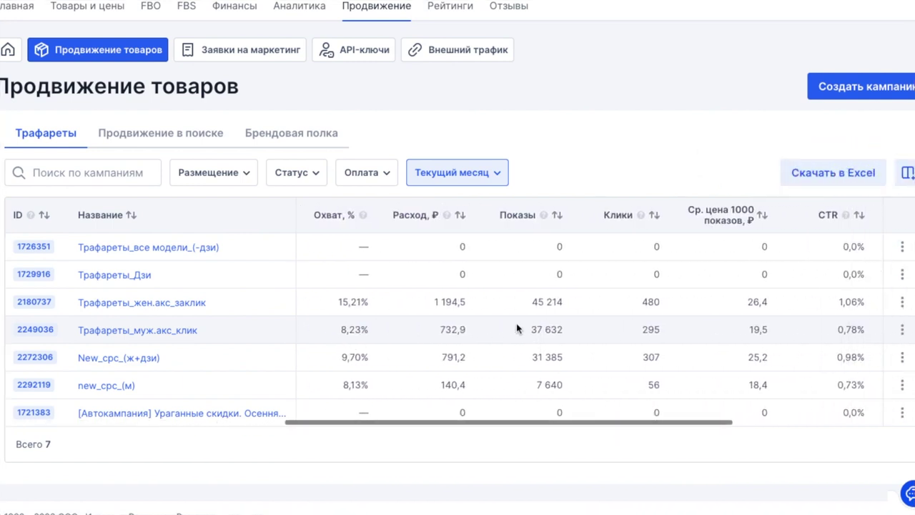
scroll(517, 327, right, 2)
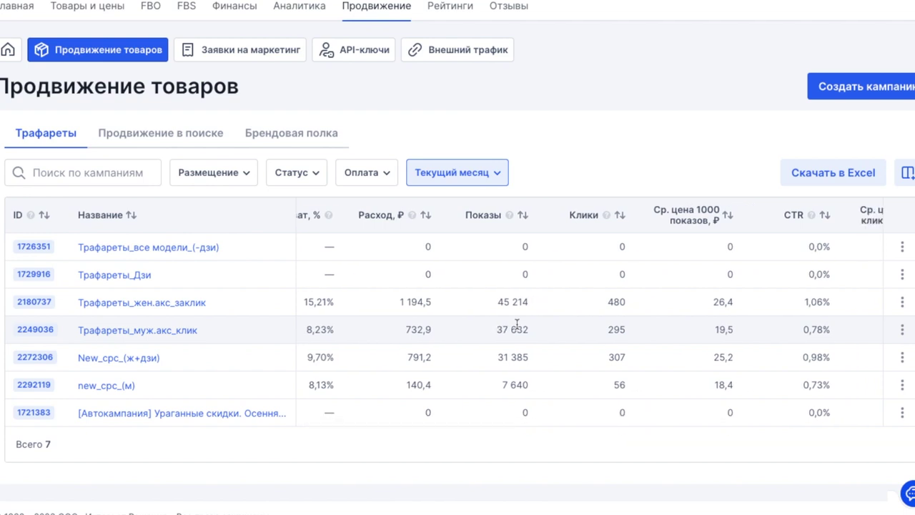